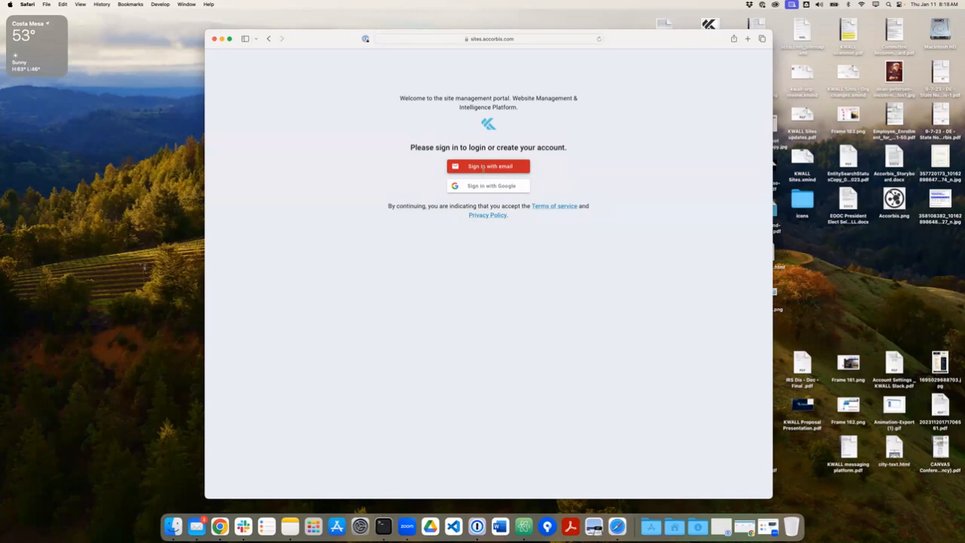
# Request an emailed sign-in link by submitting your email address.
pyautogui.click(483, 169)
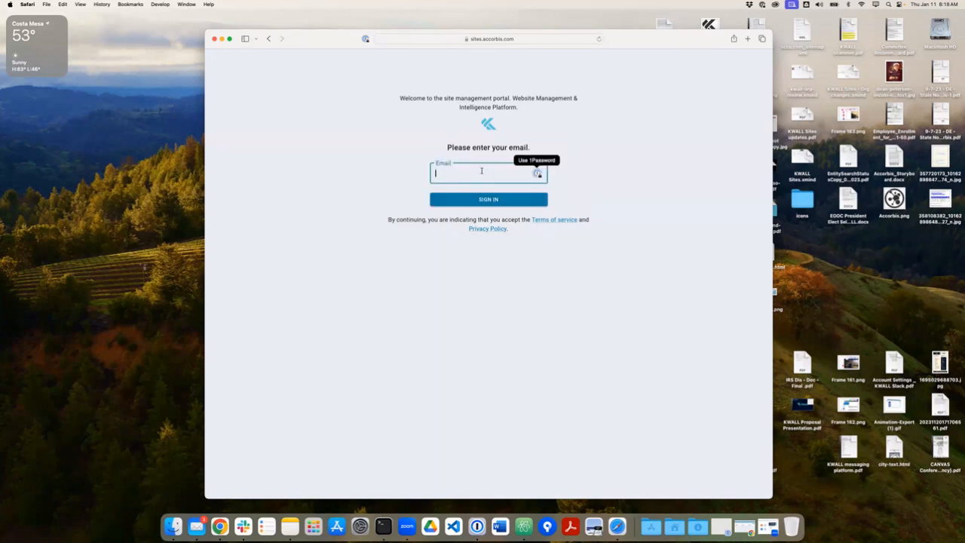
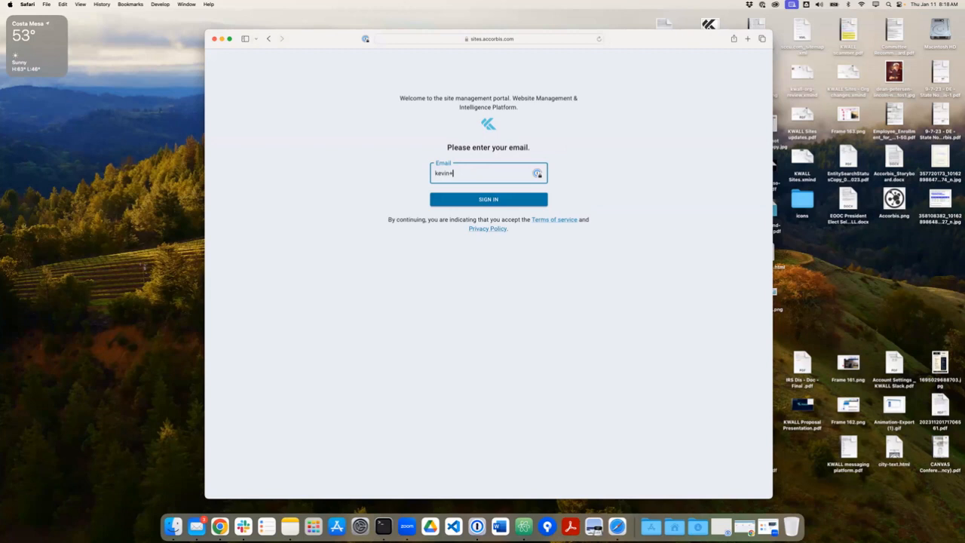
pyautogui.press('Return')
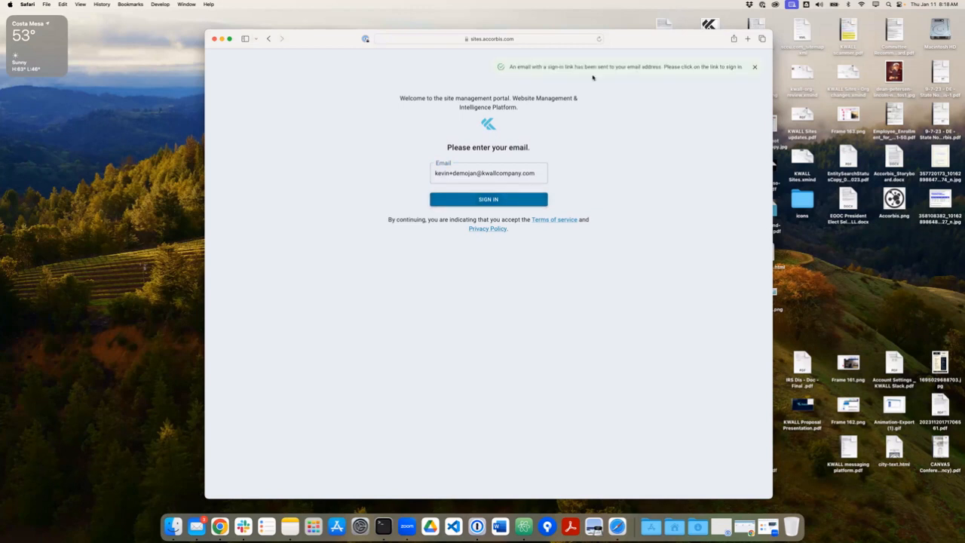
pyautogui.moveTo(547, 66); pyautogui.dragTo(727, 66)
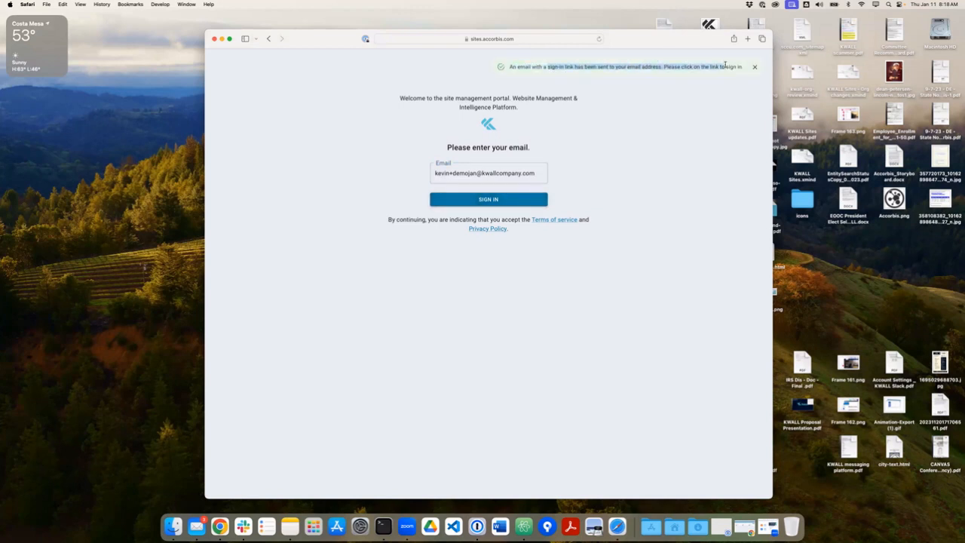
pyautogui.click(726, 65)
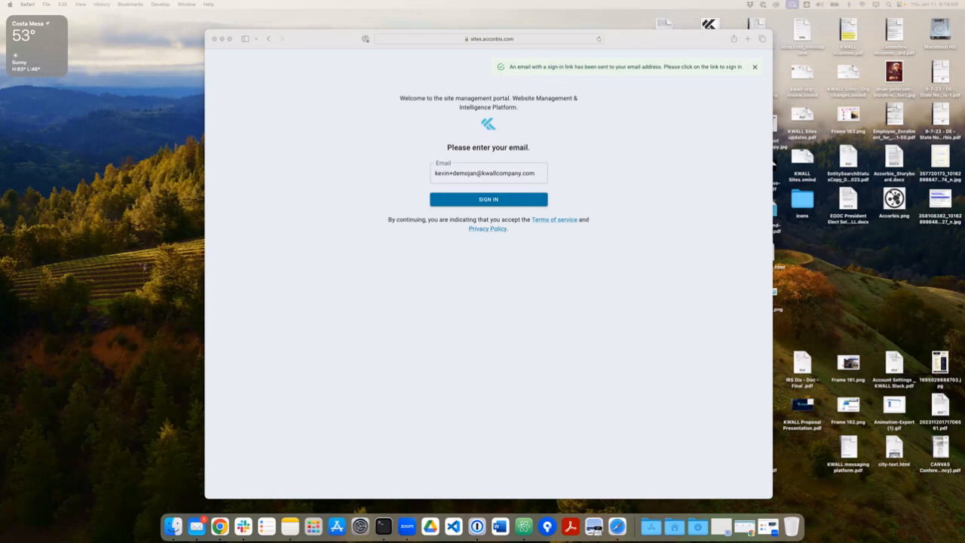
# Open the emailed sign-in link in the browser to reach the customer portal.
pyautogui.click(370, 151)
pyautogui.click(425, 38)
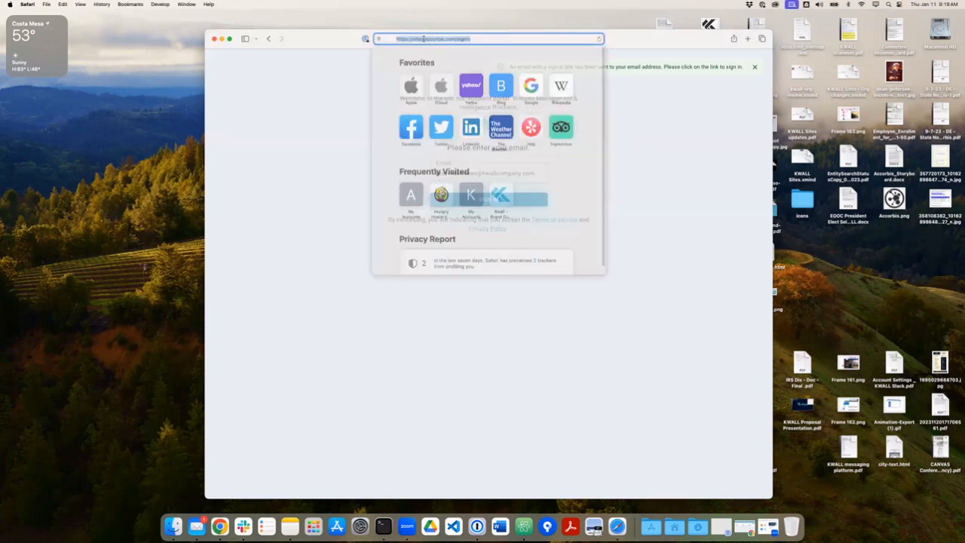
pyautogui.write('kwall-customer-portal.firebaseapp.com')
pyautogui.press('Return')
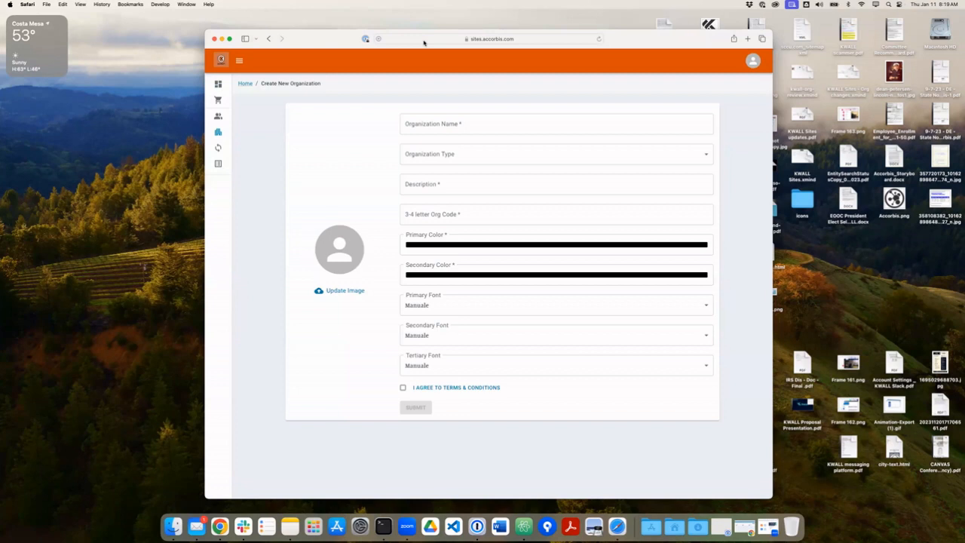
# Enter the organization name and set the organization type to Higher Education.
pyautogui.click(453, 129)
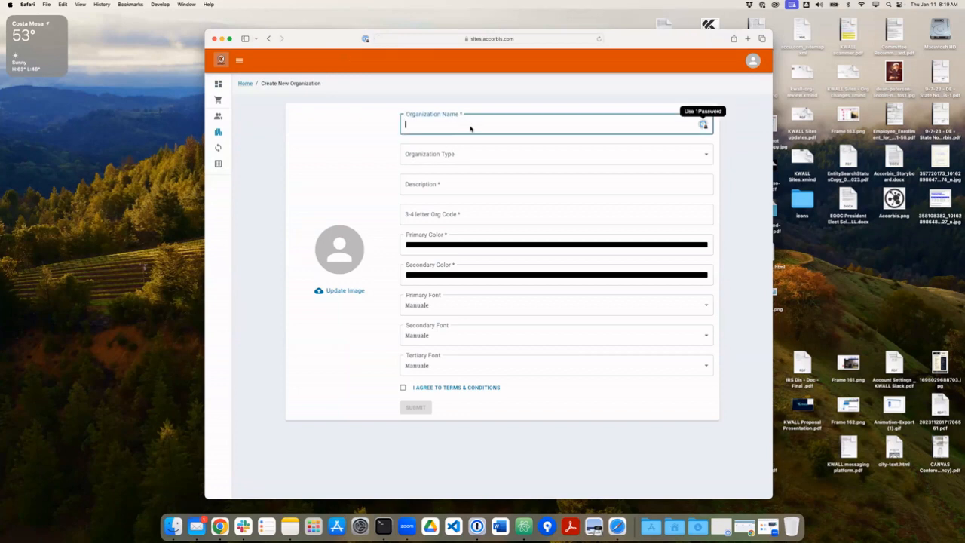
pyautogui.write('Kevins')
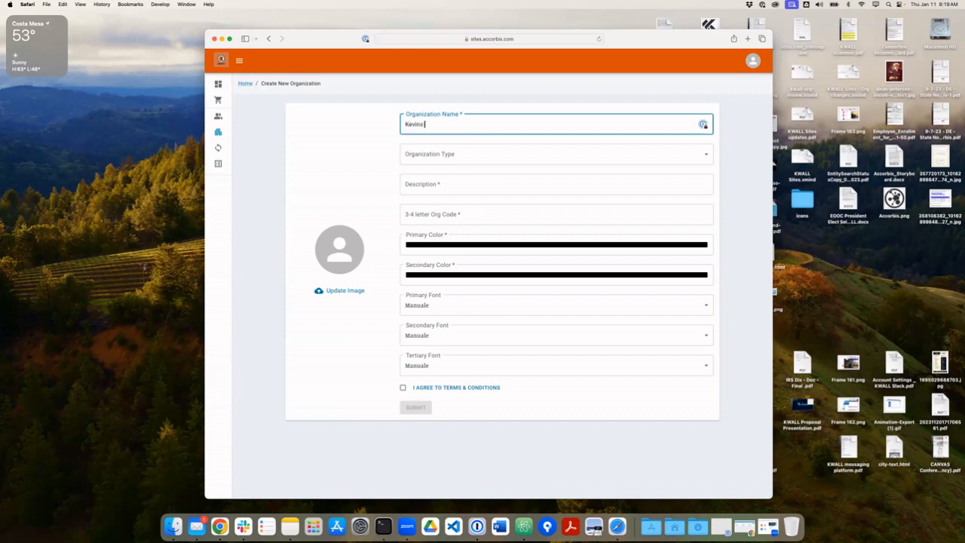
pyautogui.write(' Demo ORg')
pyautogui.press('BackSpace')
pyautogui.press('BackSpace')
pyautogui.write('RG')
pyautogui.press('BackSpace')
pyautogui.press('BackSpace')
pyautogui.write('RG')
pyautogui.press('Tab')
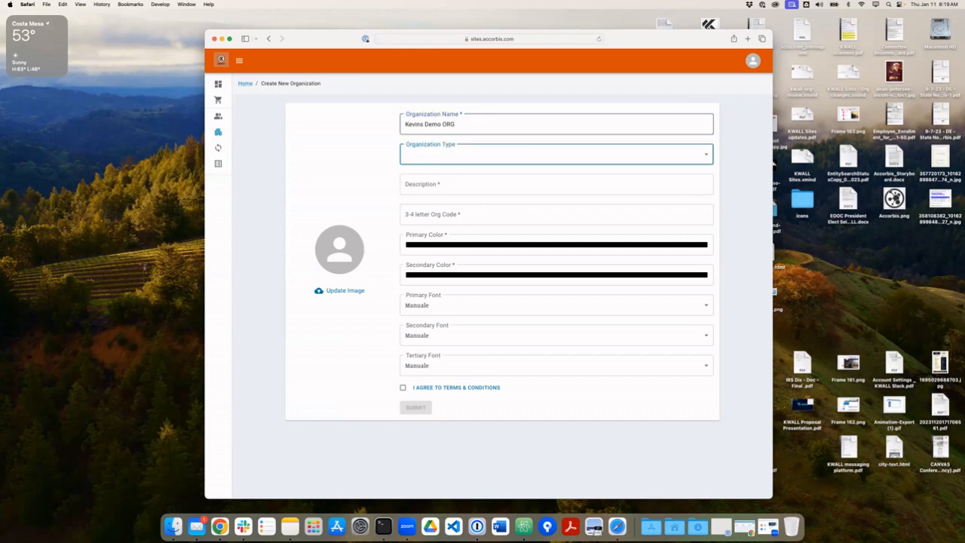
pyautogui.click(491, 152)
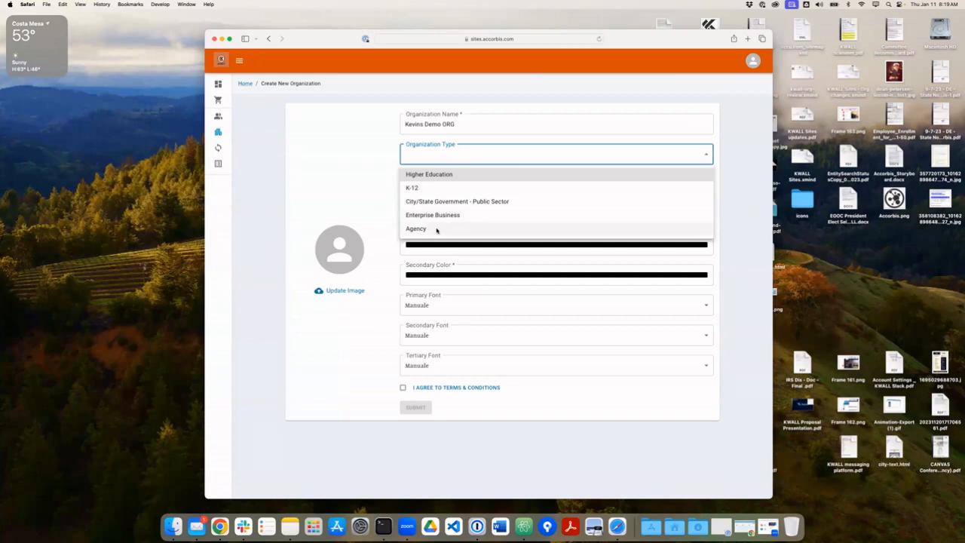
pyautogui.click(425, 174)
# Add the description 'A demo organization' and org code KDOR.
pyautogui.click(448, 189)
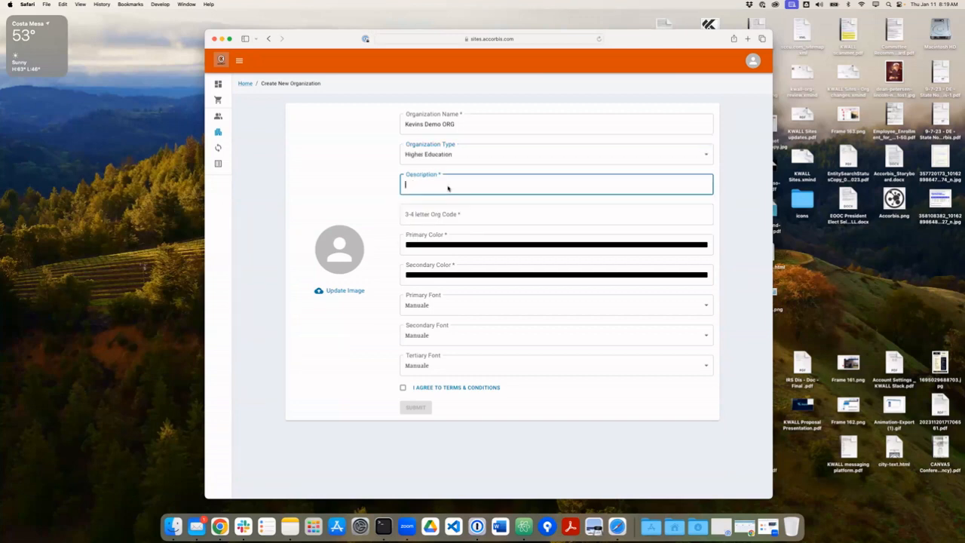
pyautogui.write('A demo organization')
pyautogui.press('Tab')
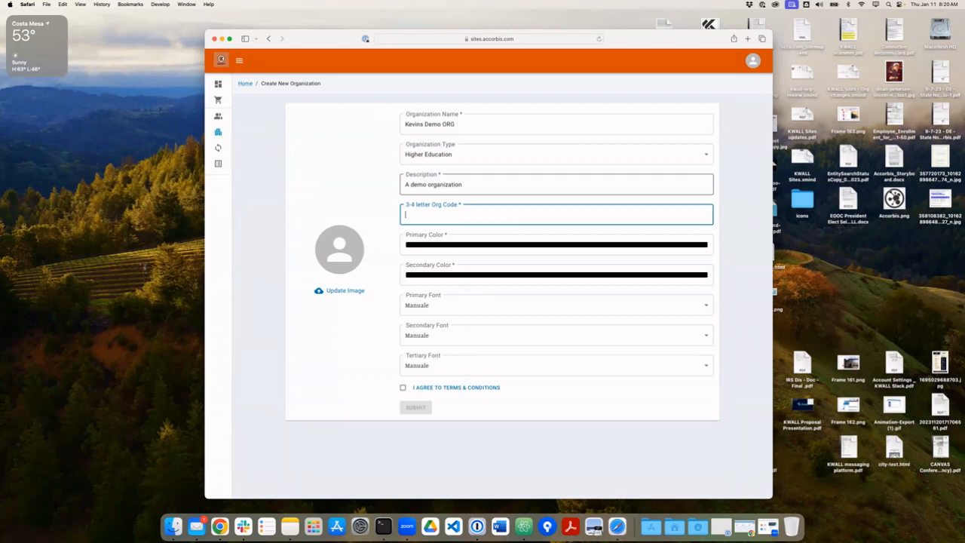
pyautogui.write('KDOR')
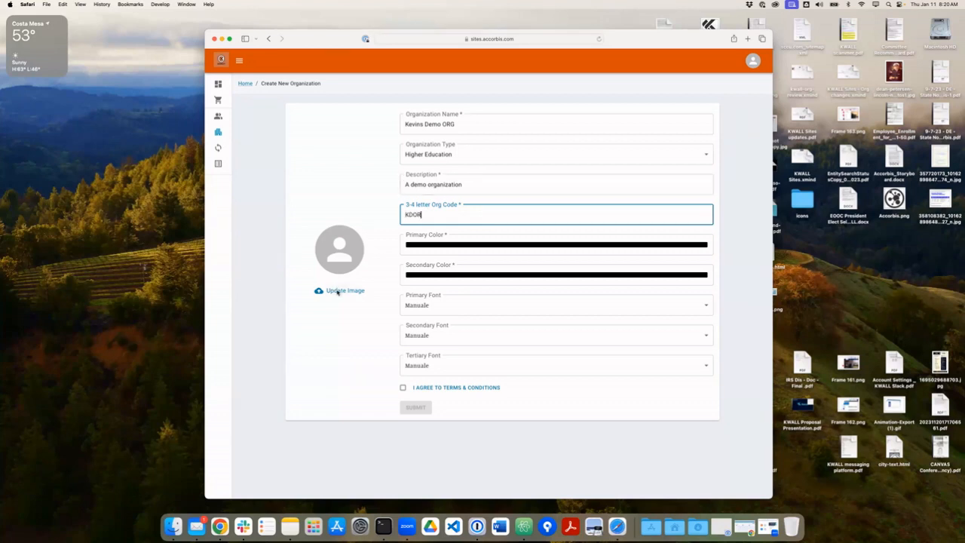
pyautogui.click(449, 246)
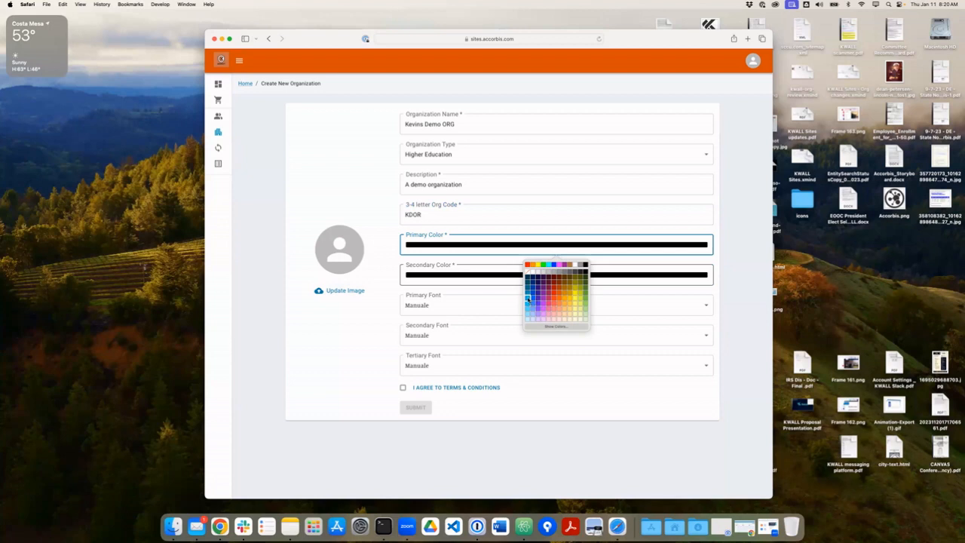
# Set the primary colour to blue and the secondary colour to brown.
pyautogui.click(527, 300)
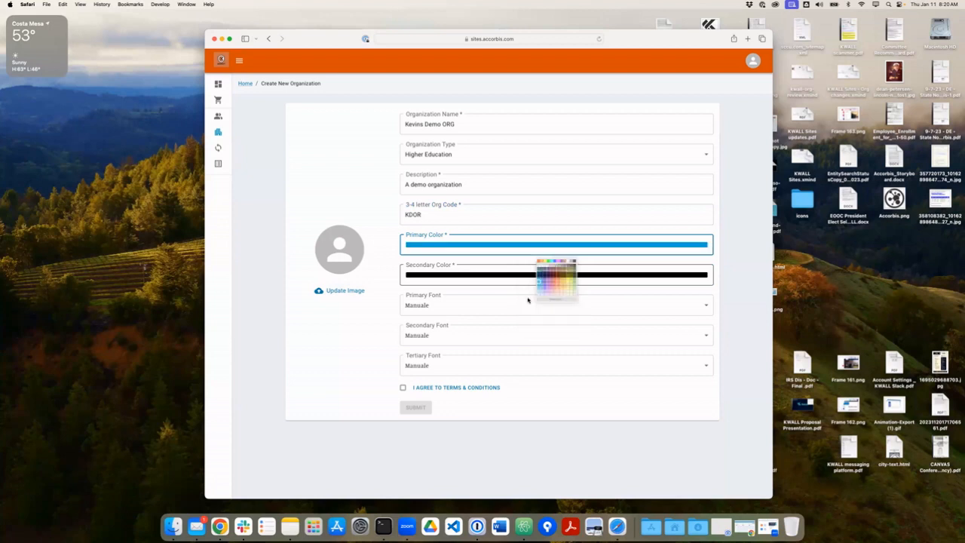
pyautogui.click(506, 279)
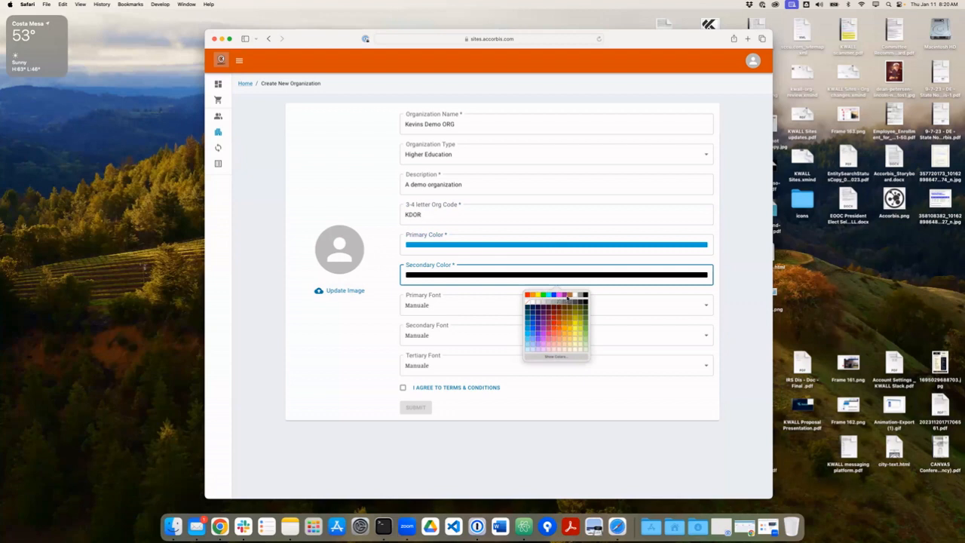
pyautogui.click(569, 295)
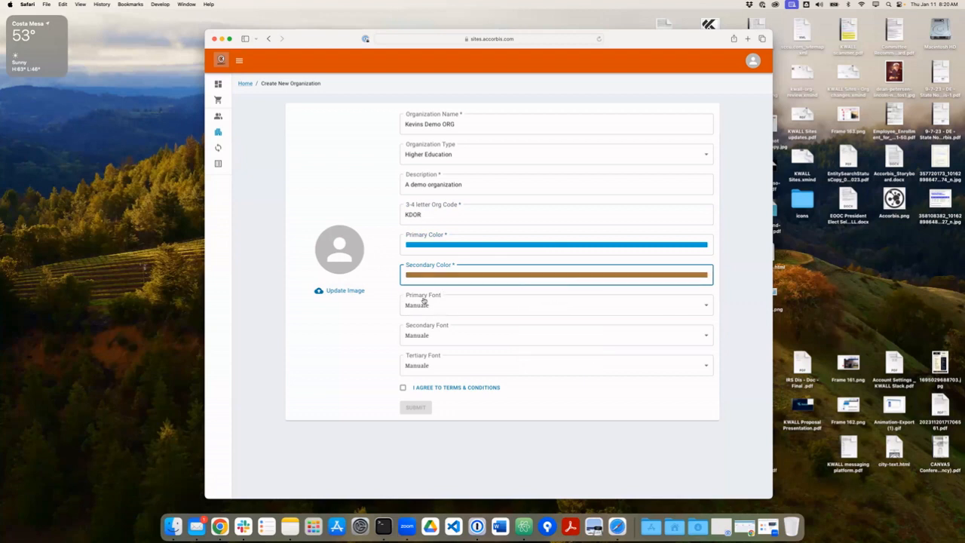
# Choose Roboto as primary font, Roboto Condensed as secondary and tertiary, and agree to terms.
pyautogui.click(459, 306)
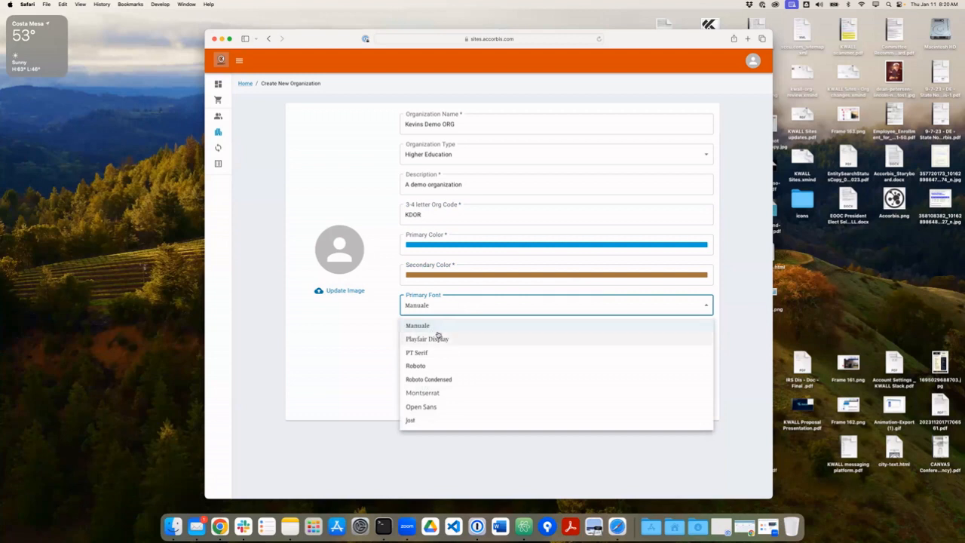
pyautogui.click(453, 369)
pyautogui.click(444, 339)
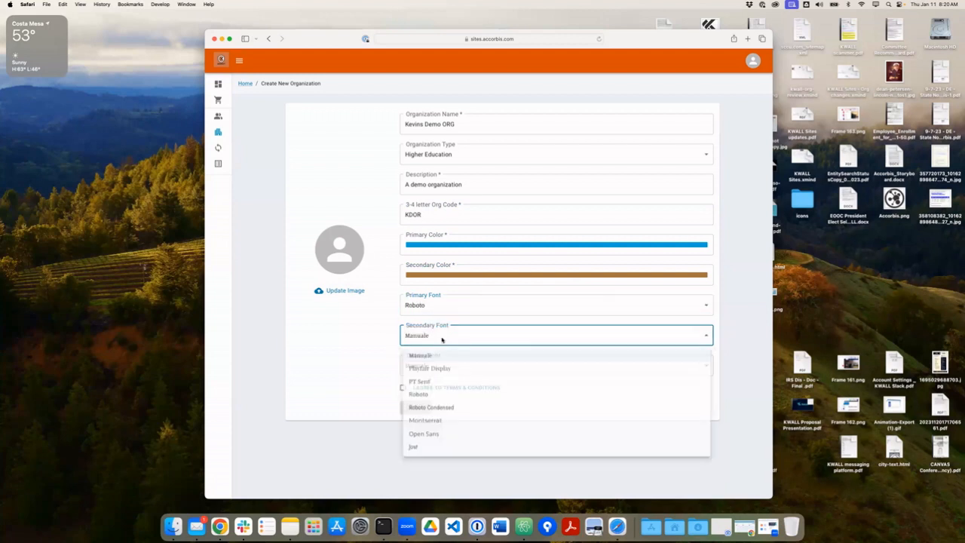
pyautogui.click(465, 408)
pyautogui.click(445, 369)
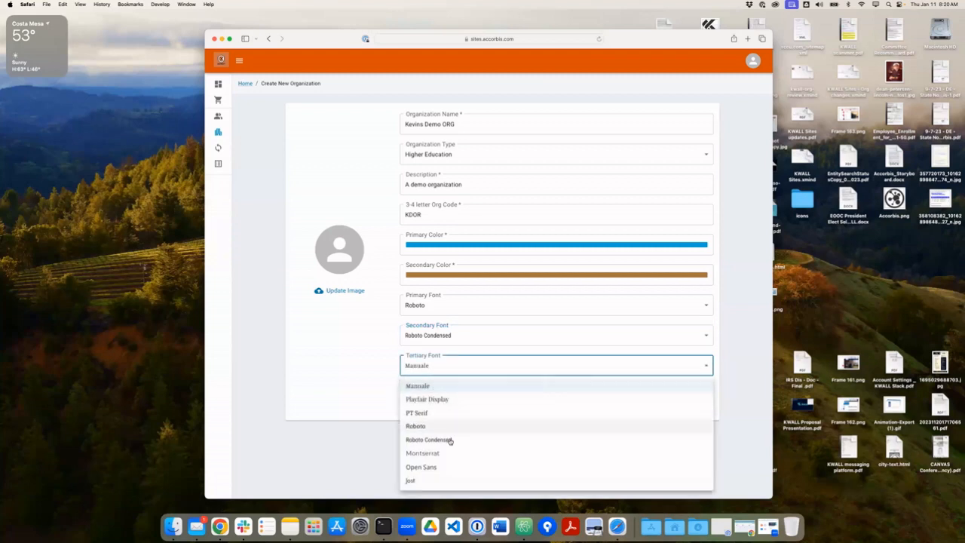
pyautogui.click(455, 441)
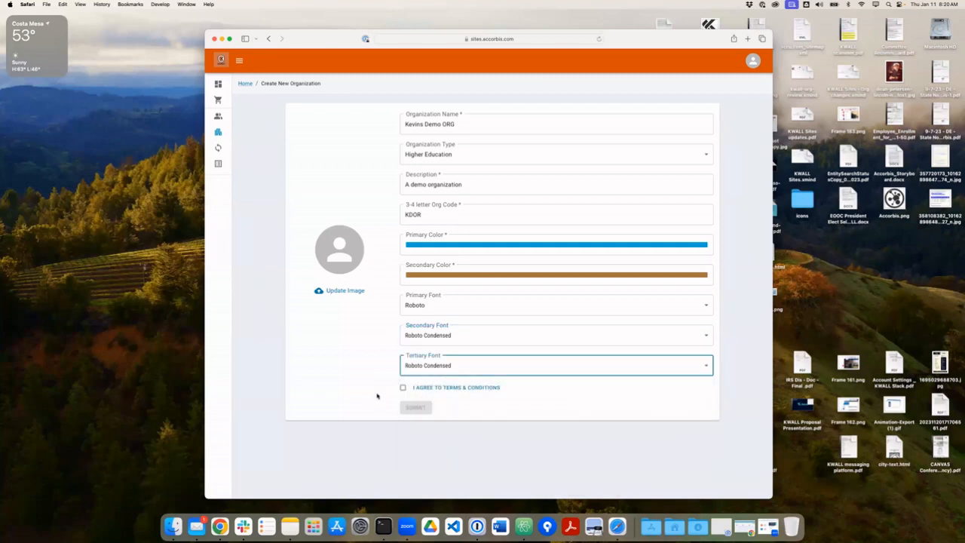
pyautogui.click(428, 305)
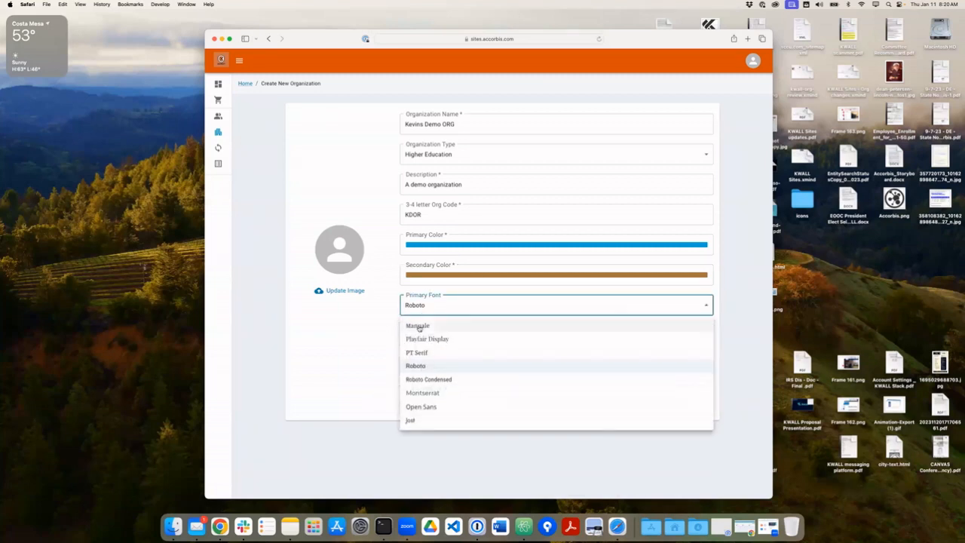
pyautogui.click(339, 343)
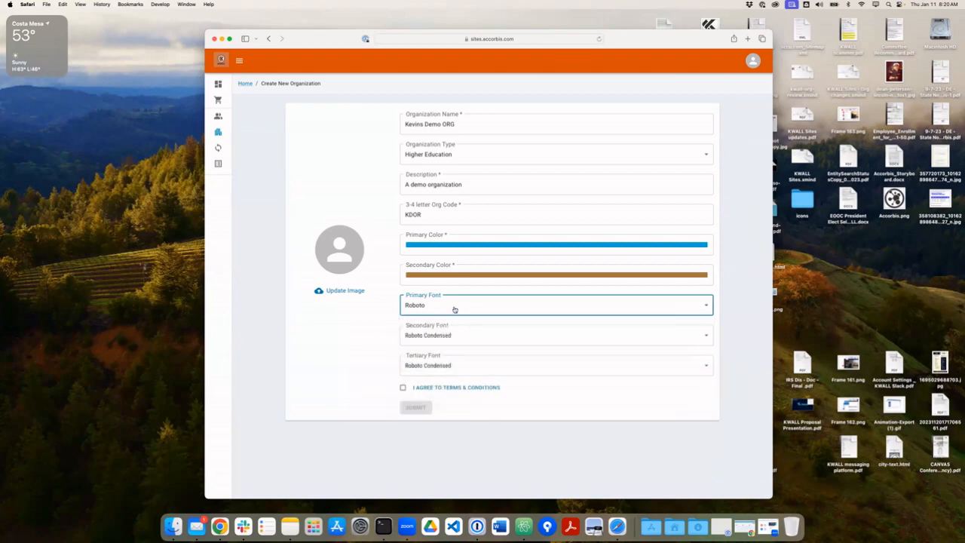
pyautogui.click(402, 389)
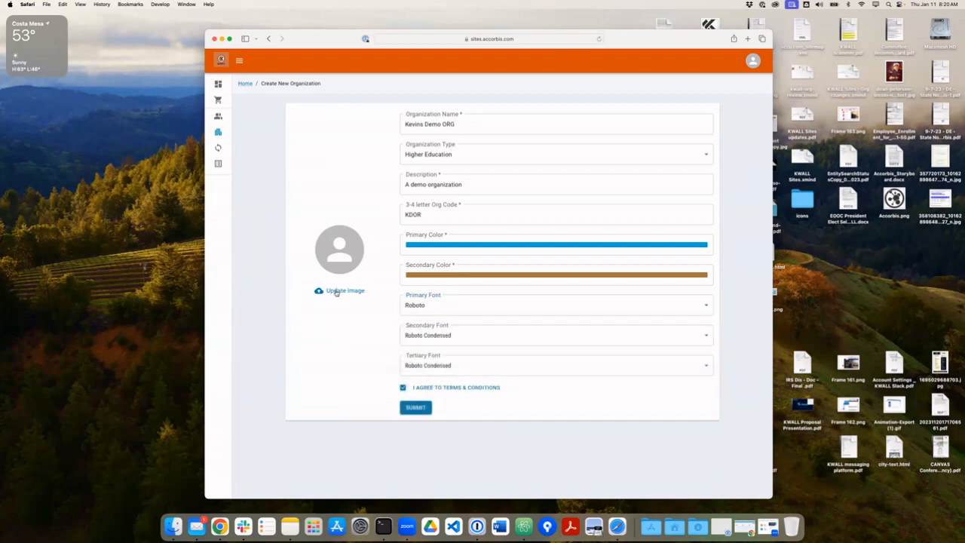
# Attach Accorbis.png from the Desktop as the organization logo and submit the organization.
pyautogui.click(338, 291)
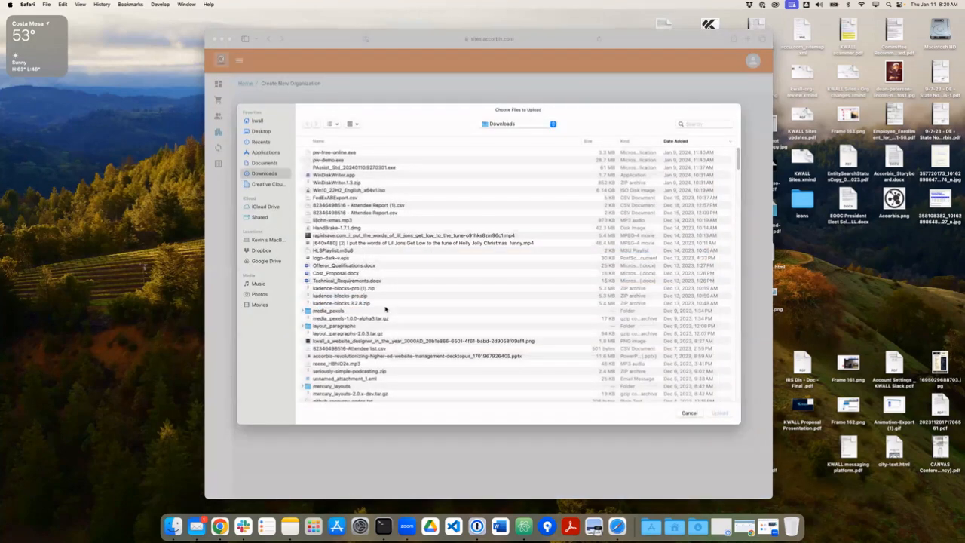
pyautogui.scroll(-10, 373, 322)
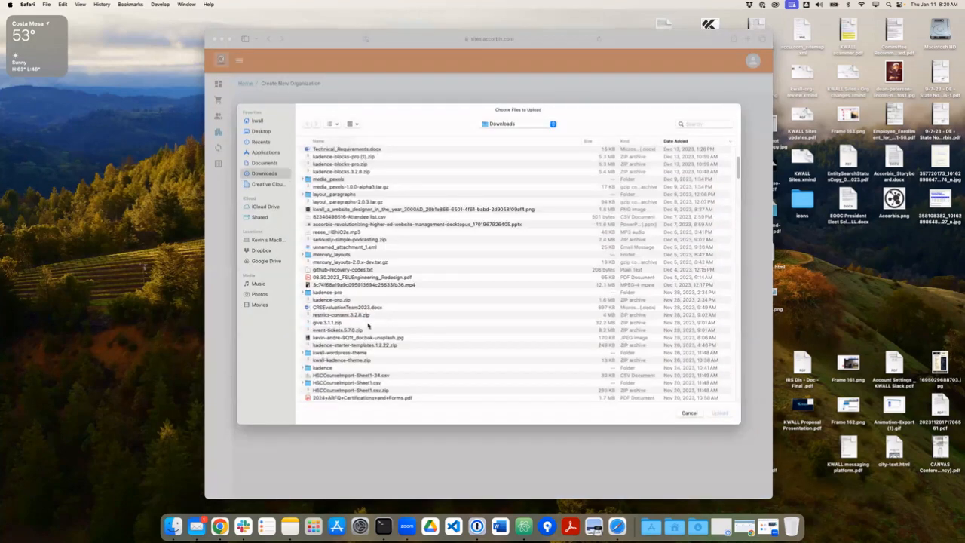
pyautogui.scroll(-10, 358, 326)
pyautogui.scroll(10, 358, 326)
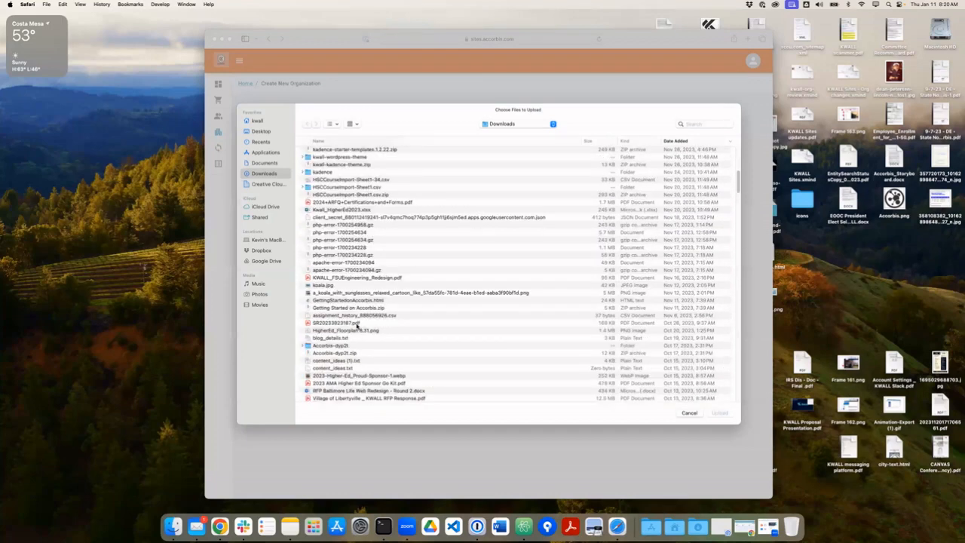
pyautogui.scroll(-5, 357, 325)
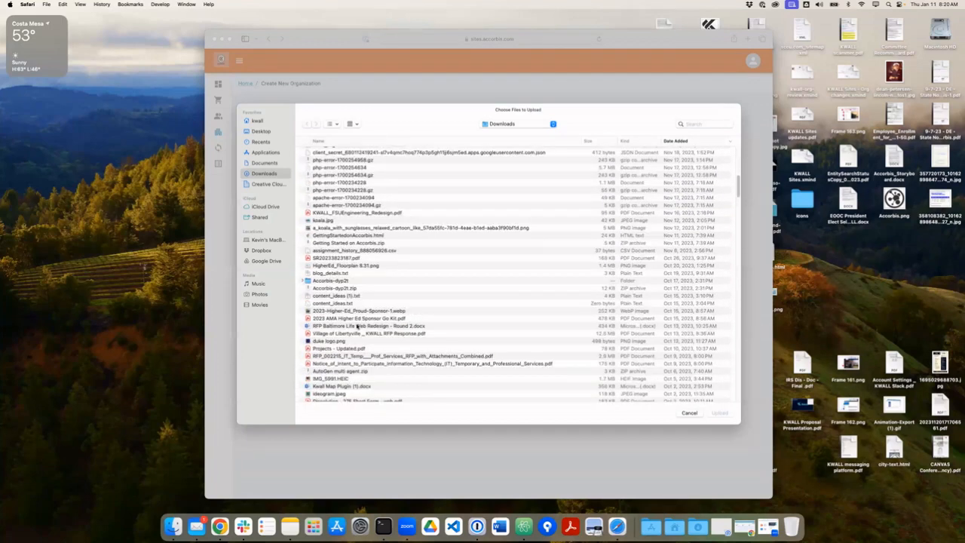
pyautogui.scroll(-10, 358, 326)
pyautogui.scroll(1, 353, 327)
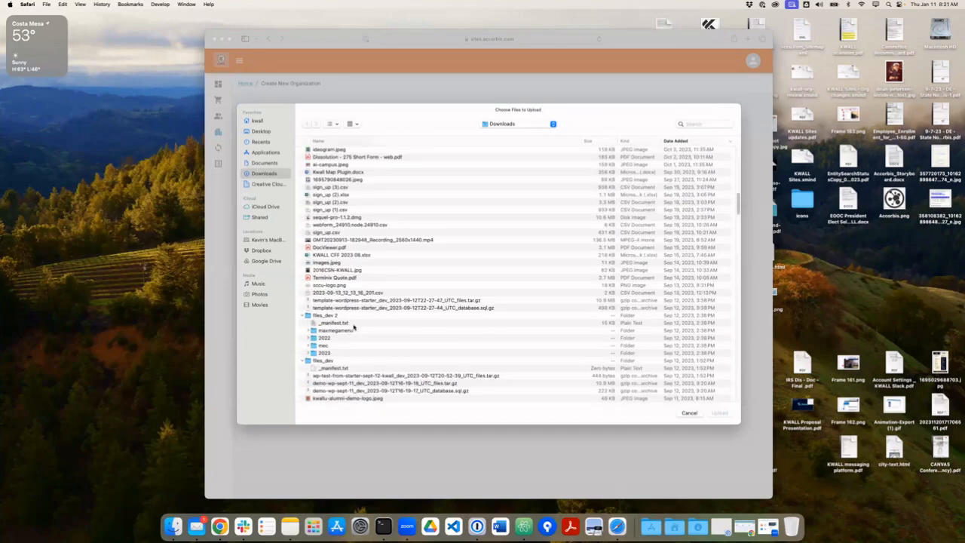
pyautogui.click(318, 141)
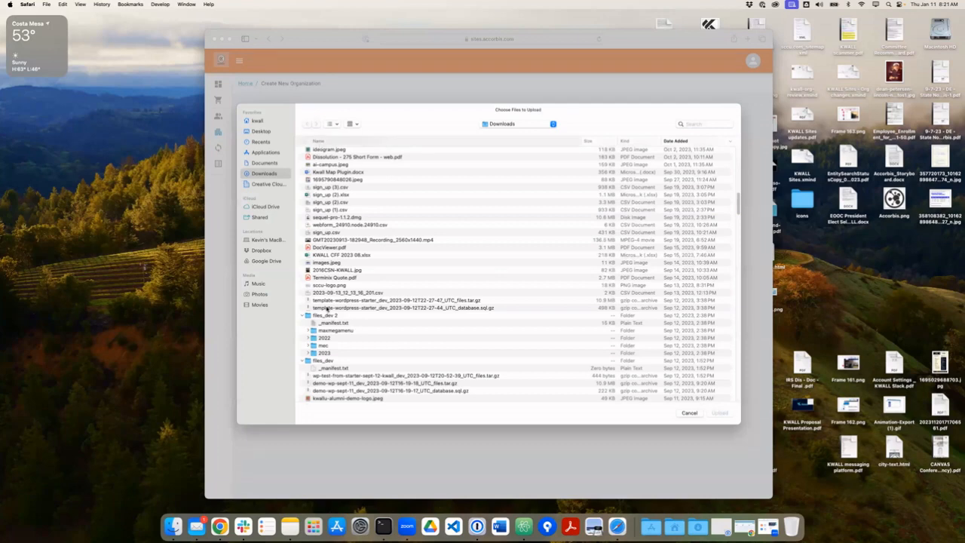
pyautogui.click(327, 142)
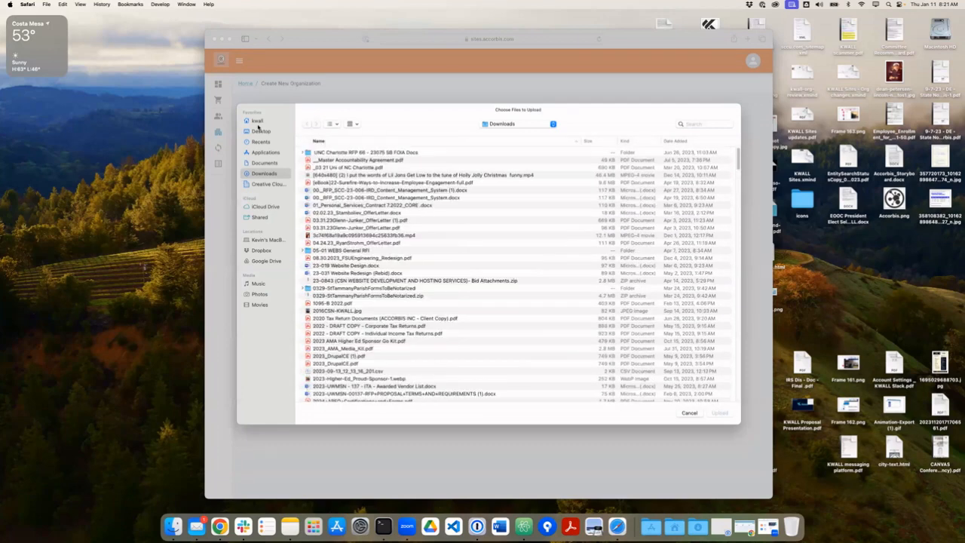
pyautogui.click(261, 131)
pyautogui.click(329, 143)
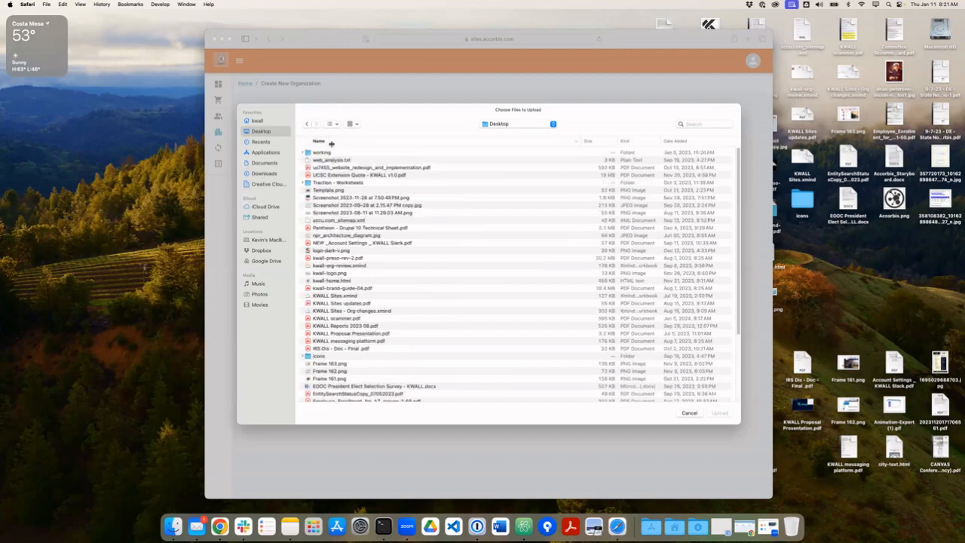
pyautogui.click(329, 142)
pyautogui.doubleClick(327, 207)
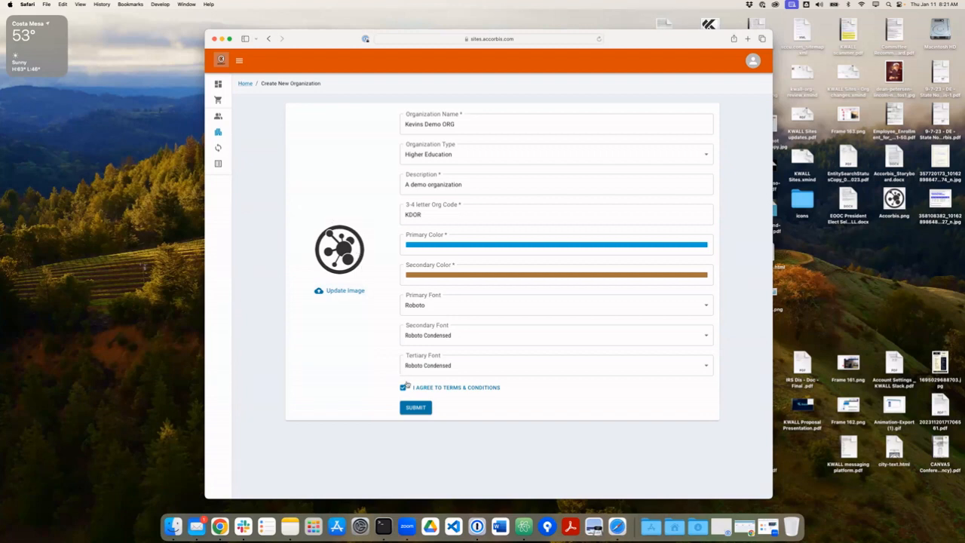
pyautogui.click(417, 407)
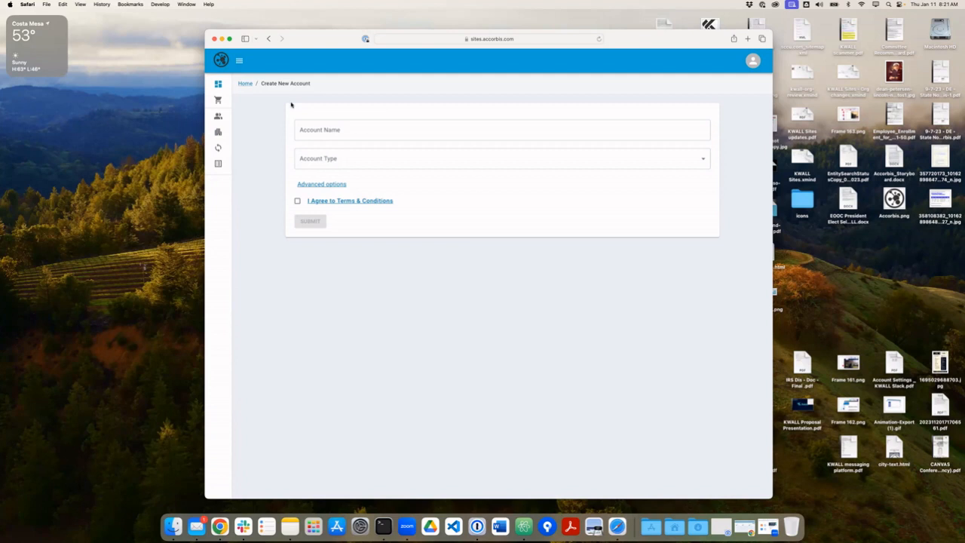
# Create the 'Main Campus' account with type Higher Education, terms accepted, and submit it.
pyautogui.click(354, 133)
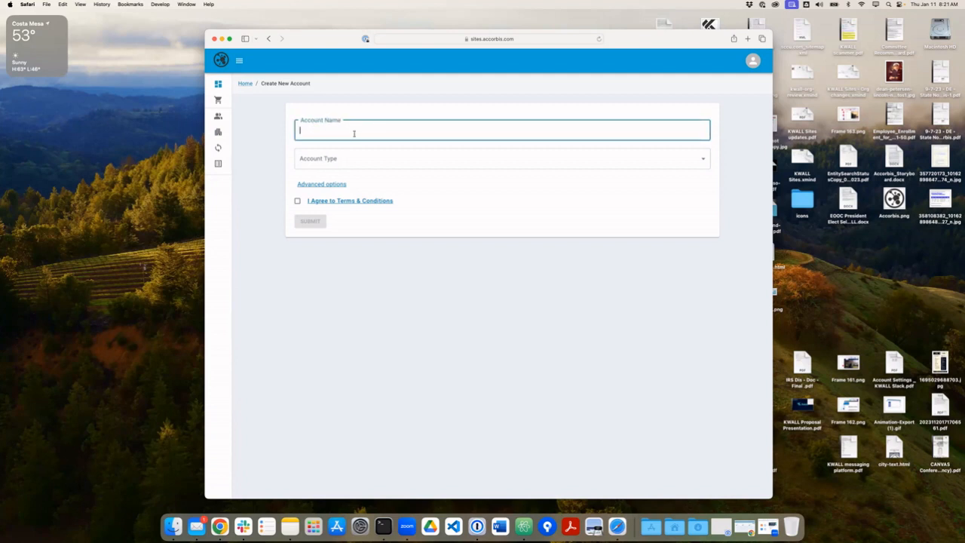
pyautogui.write('Main Campus')
pyautogui.click(355, 158)
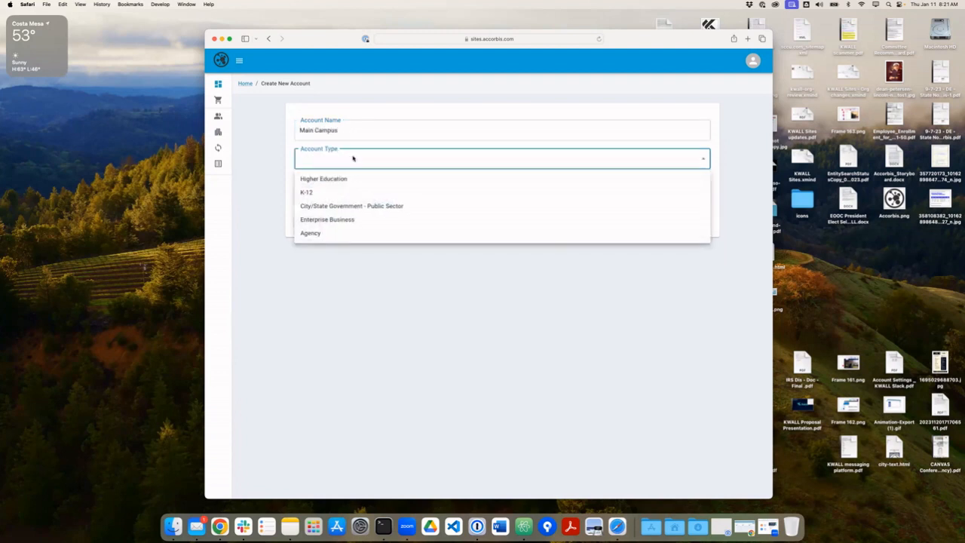
pyautogui.click(347, 178)
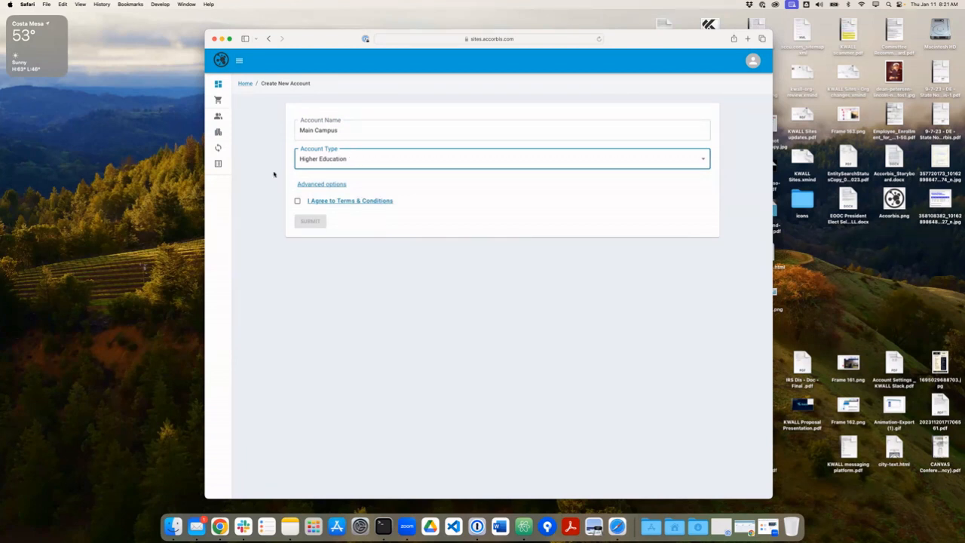
pyautogui.click(296, 201)
pyautogui.click(318, 184)
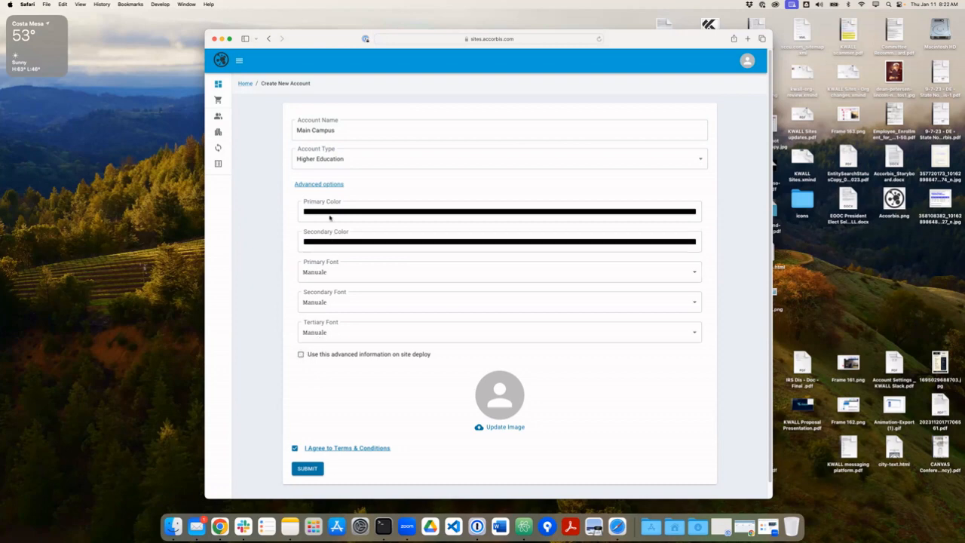
pyautogui.click(323, 185)
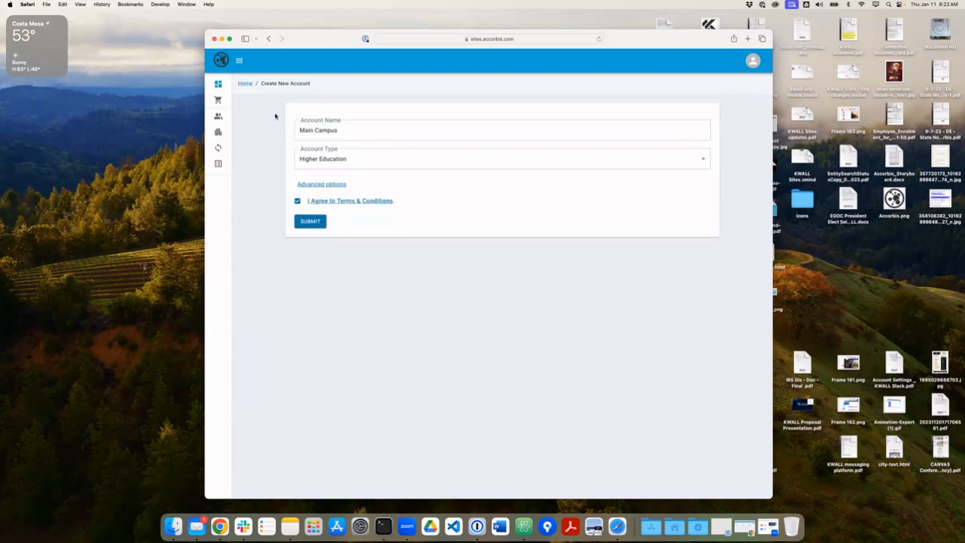
pyautogui.click(311, 221)
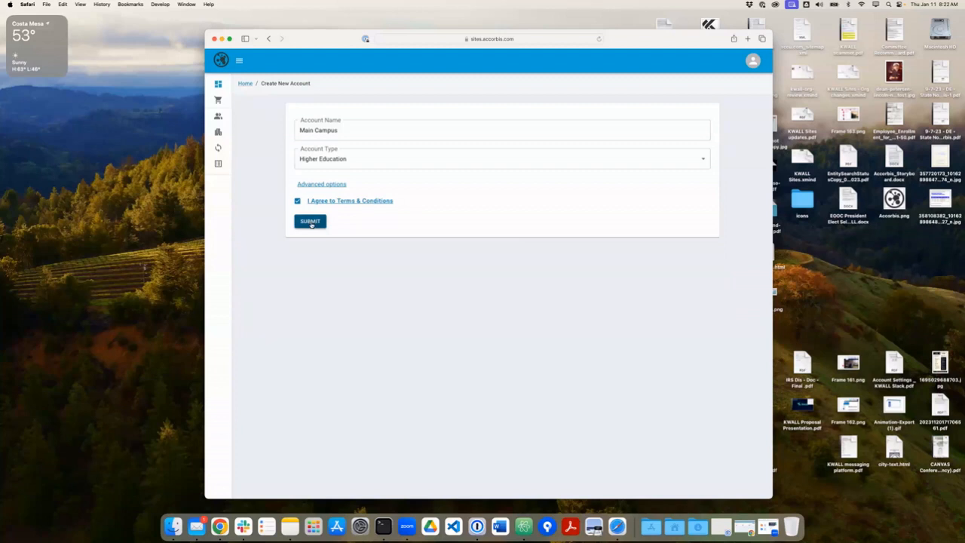
pyautogui.click(311, 223)
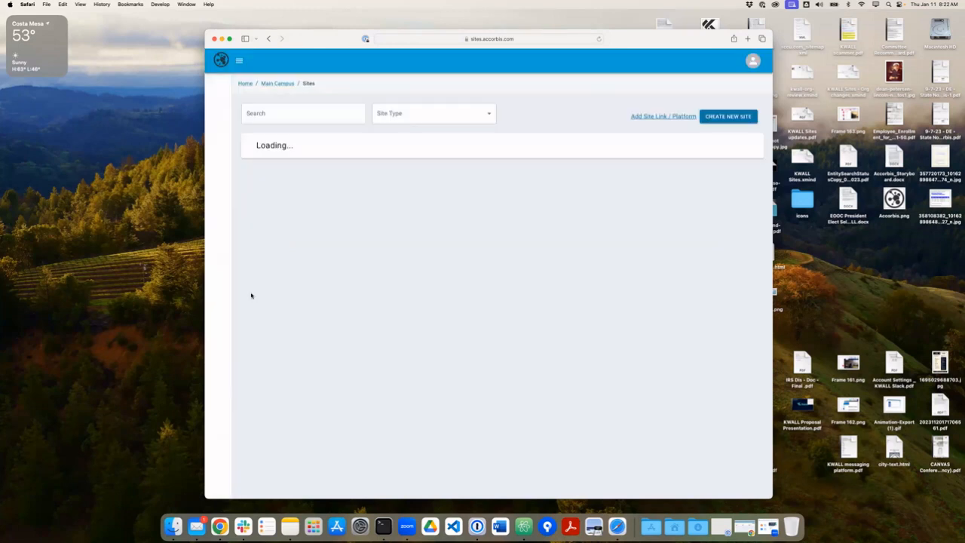
# Check the Main Campus account's empty sites list and its users, then return to My Accounts.
pyautogui.click(244, 84)
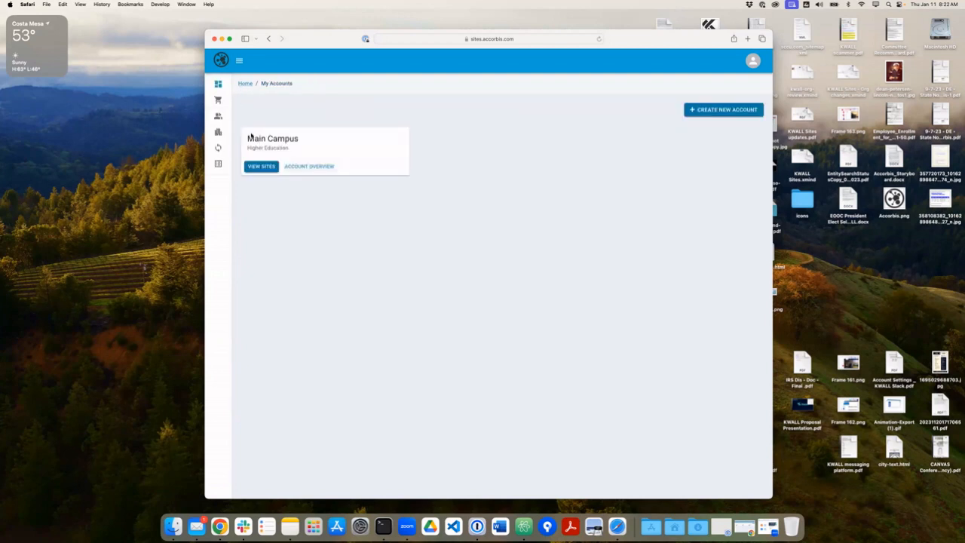
pyautogui.click(261, 167)
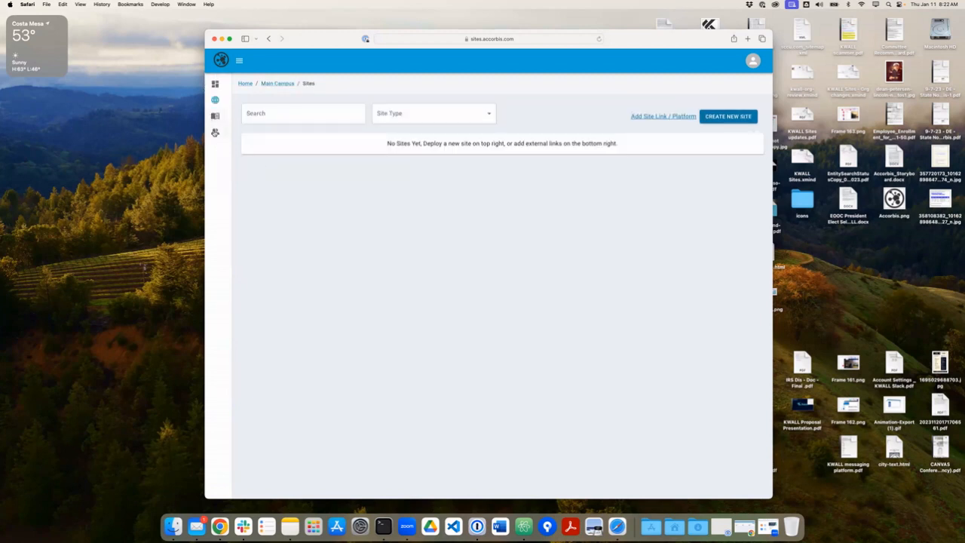
pyautogui.click(214, 131)
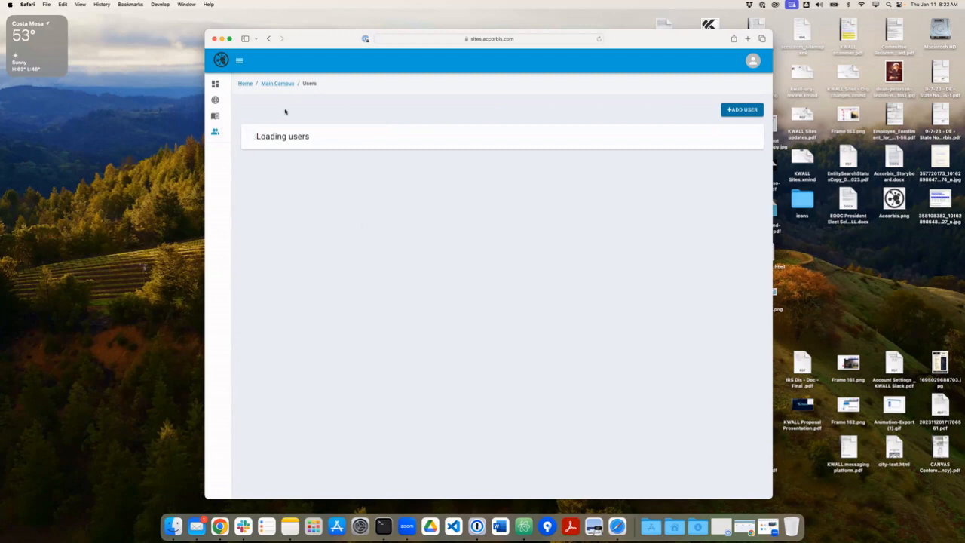
pyautogui.click(215, 84)
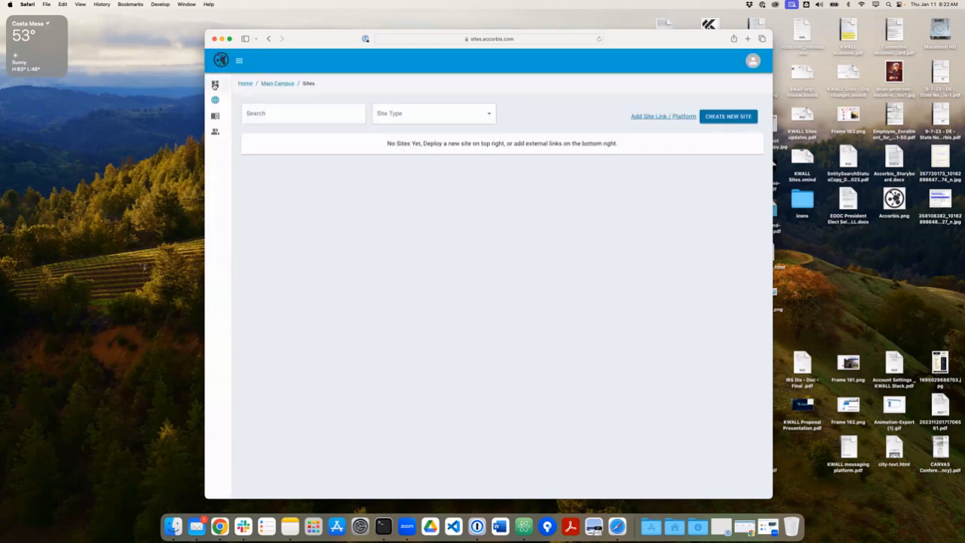
pyautogui.click(214, 85)
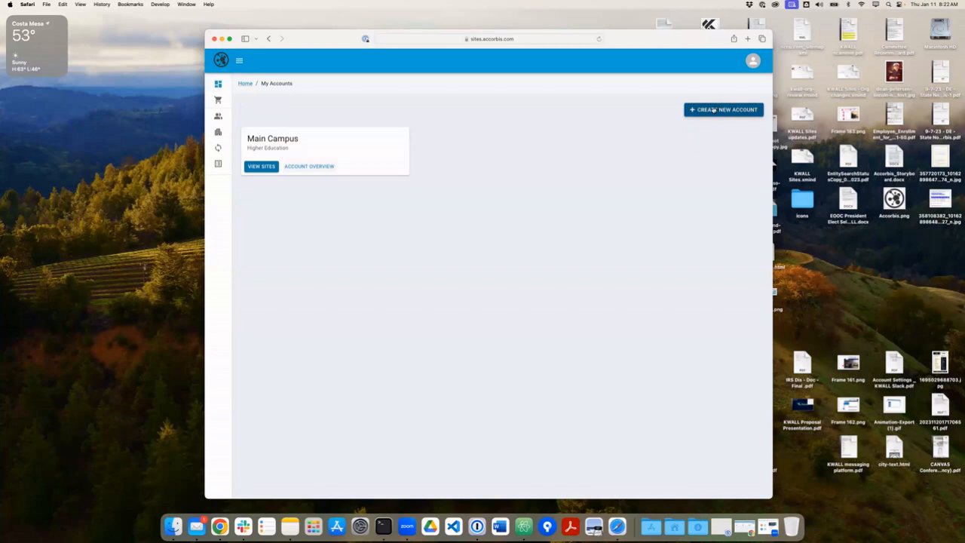
pyautogui.click(713, 110)
# Submit a Higher Education account named 'Engineering Department' with terms accepted, then return to accounts.
pyautogui.click(473, 131)
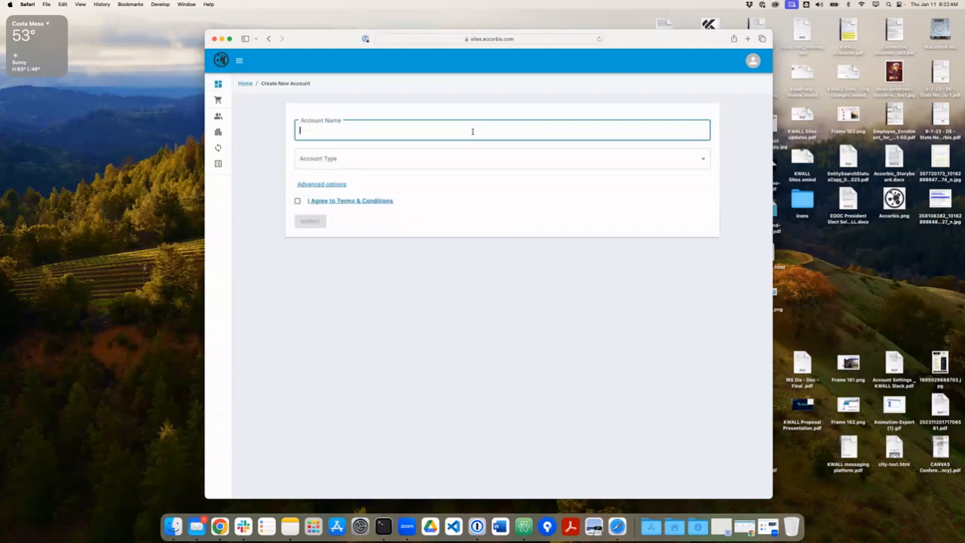
pyautogui.write('Engineering Dep')
pyautogui.press('BackSpace')
pyautogui.press('BackSpace')
pyautogui.write('epartment')
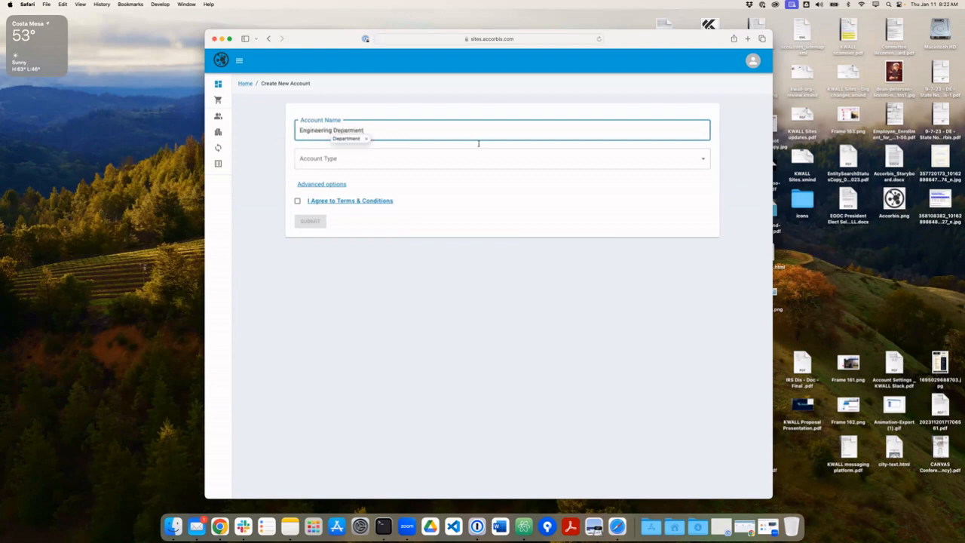
pyautogui.click(466, 158)
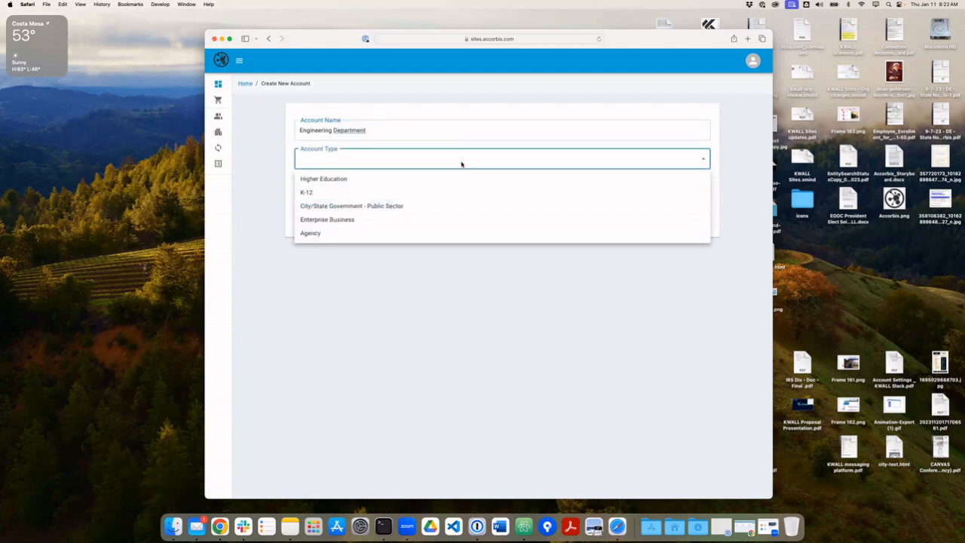
pyautogui.click(358, 184)
pyautogui.click(298, 202)
pyautogui.click(310, 221)
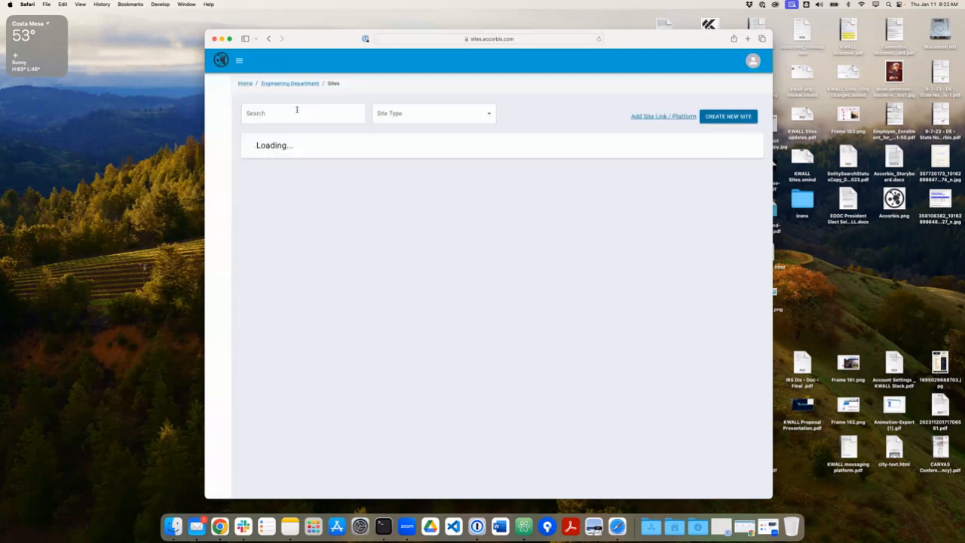
pyautogui.click(245, 84)
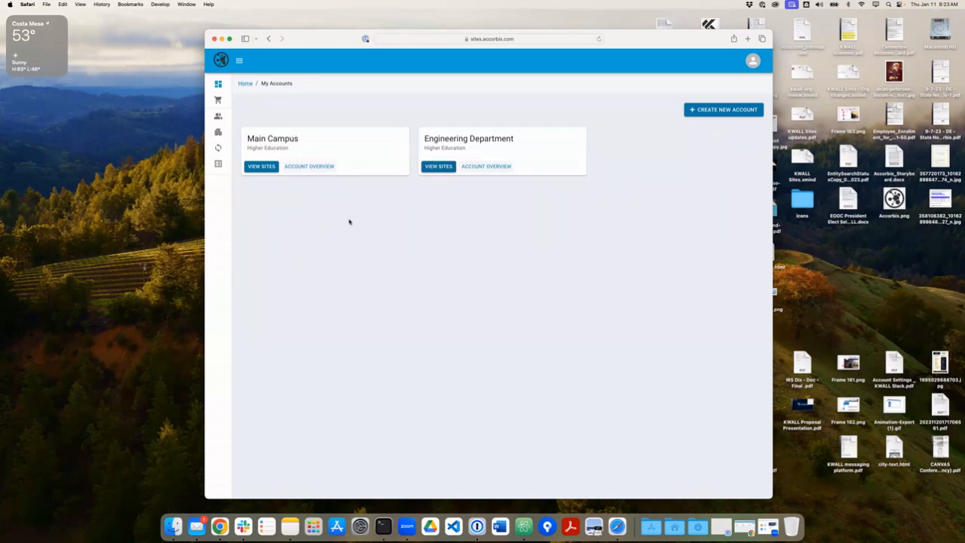
# Look at Engineering Department's sites, then open the Main Campus account's site list.
pyautogui.click(429, 168)
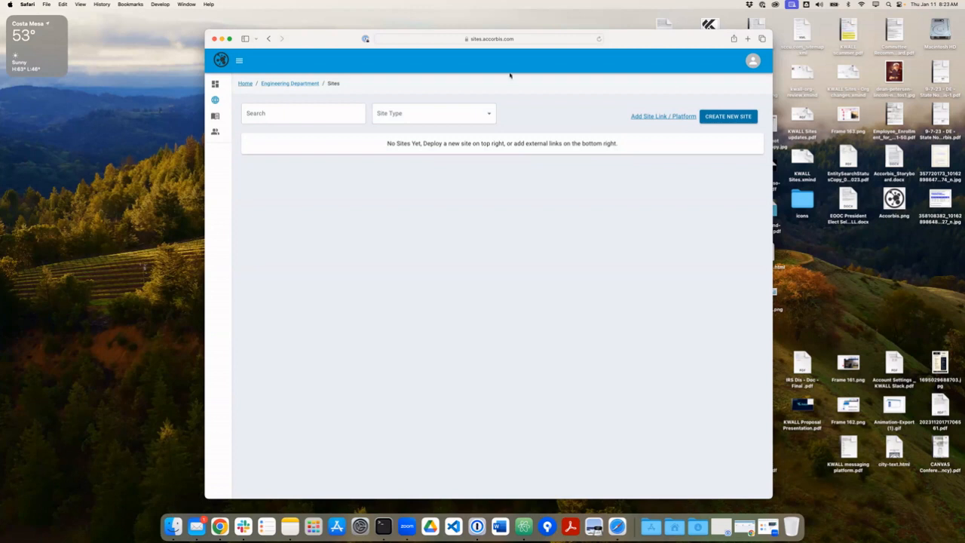
pyautogui.click(246, 84)
pyautogui.click(259, 167)
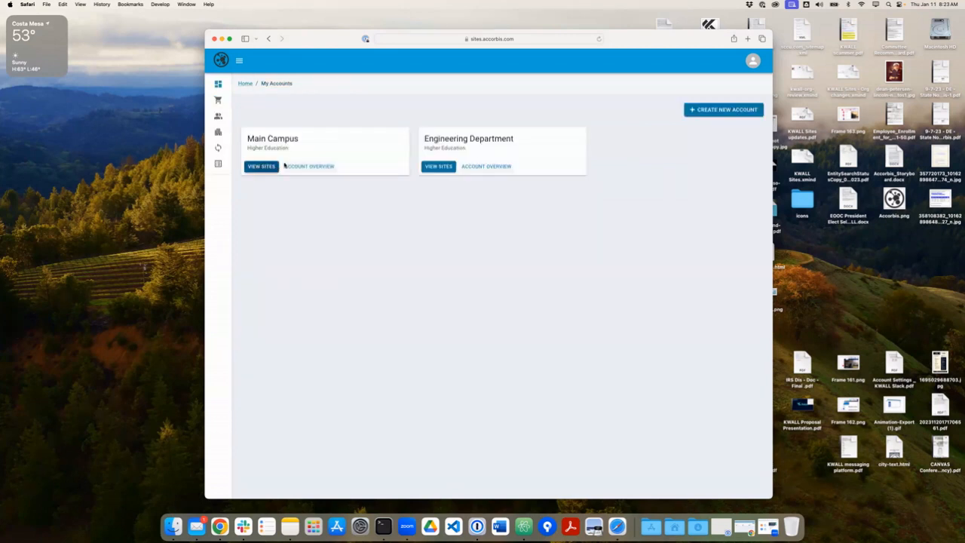
pyautogui.click(442, 166)
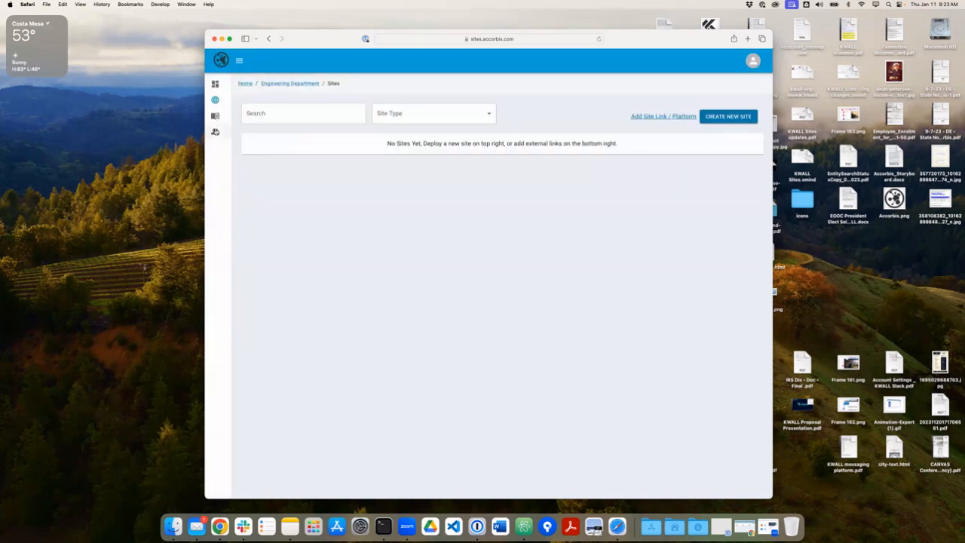
pyautogui.click(246, 84)
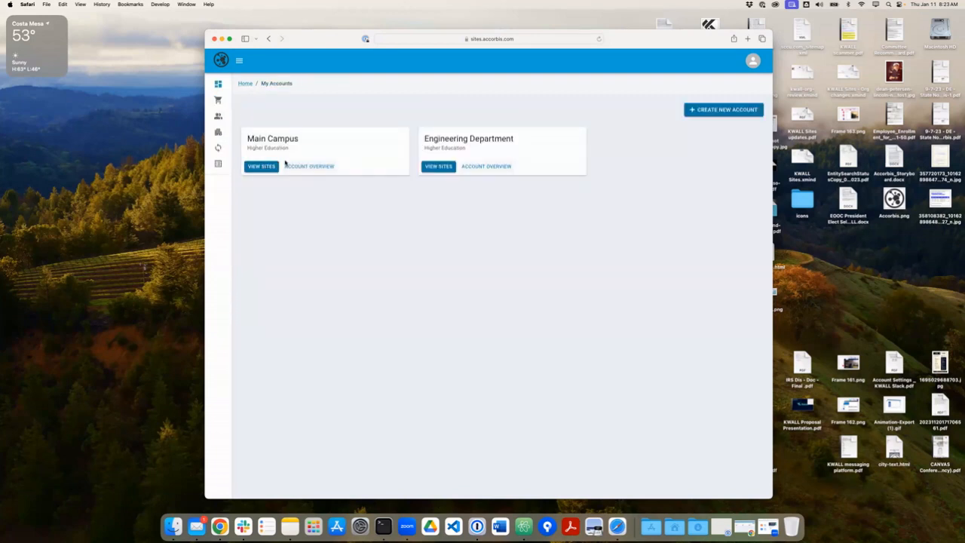
pyautogui.click(260, 165)
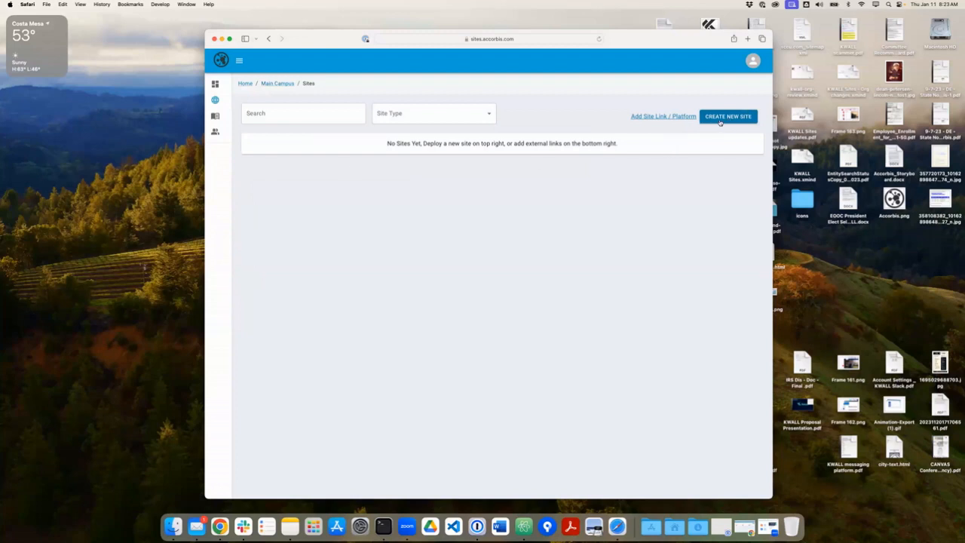
pyautogui.click(721, 119)
# Name the new site 'Main Campus Website'.
pyautogui.click(407, 136)
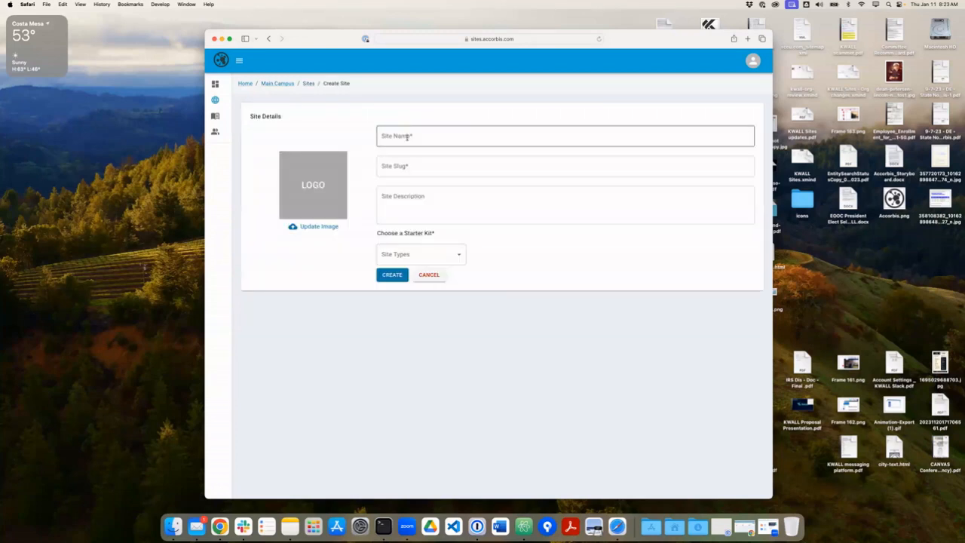
pyautogui.write('Ma')
pyautogui.press('BackSpace')
pyautogui.press('BackSpace')
pyautogui.write('Main')
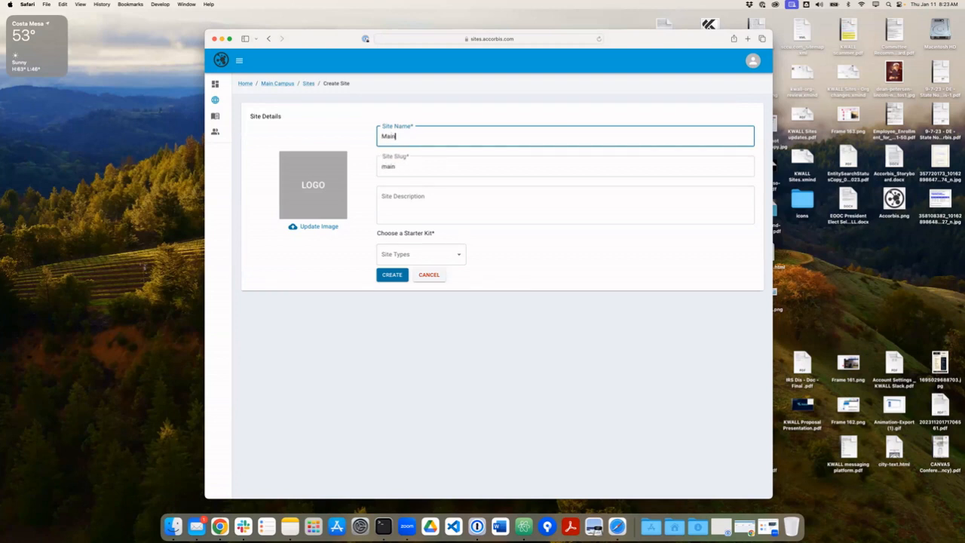
pyautogui.write(' Campus WEbsite')
pyautogui.press('BackSpace')
pyautogui.press('BackSpace')
pyautogui.press('BackSpace')
pyautogui.press('BackSpace')
pyautogui.press('BackSpace')
pyautogui.press('BackSpace')
pyautogui.write('ebsite')
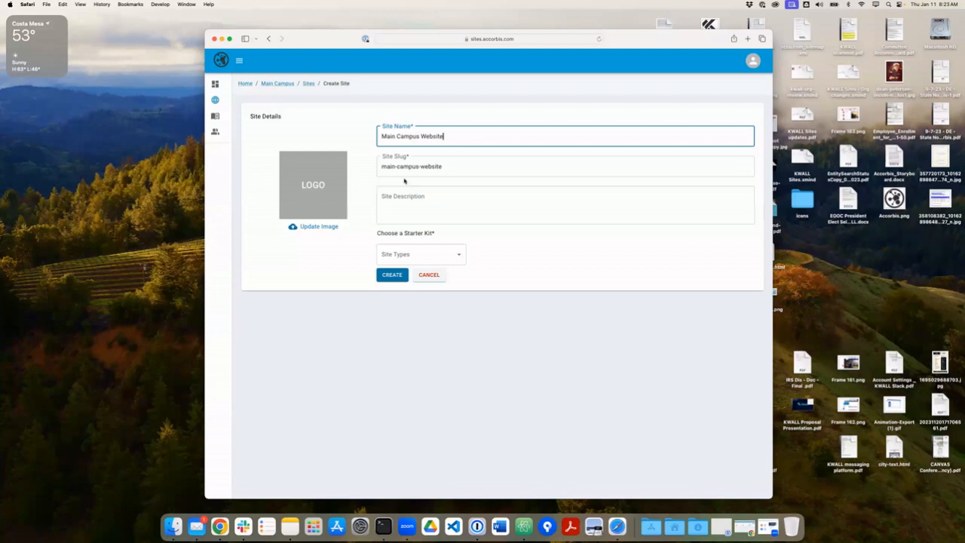
# Describe the site as 'Demo Main Campus Site' and show starter kits of All site types.
pyautogui.click(468, 202)
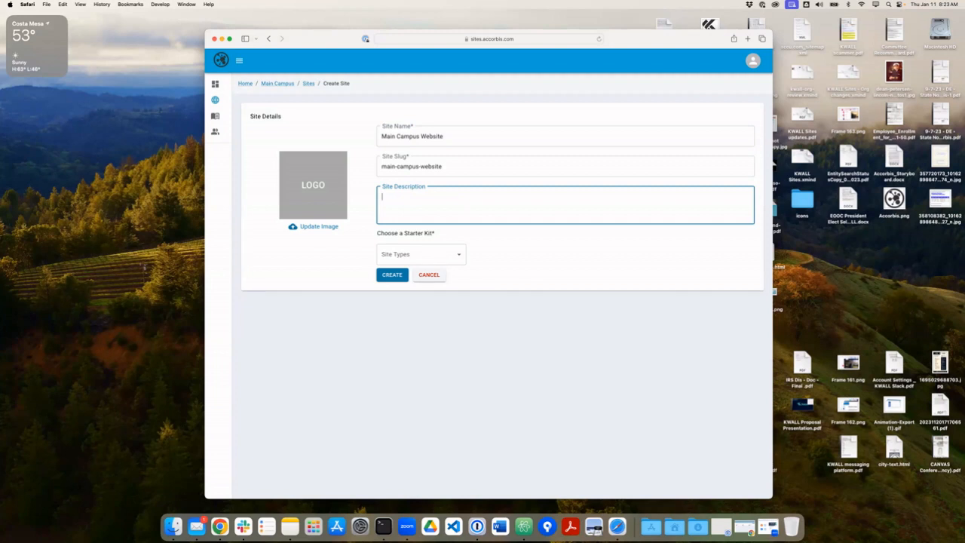
pyautogui.write('Demo Main Campus Sute')
pyautogui.press('BackSpace')
pyautogui.press('BackSpace')
pyautogui.write('Site')
pyautogui.click(451, 254)
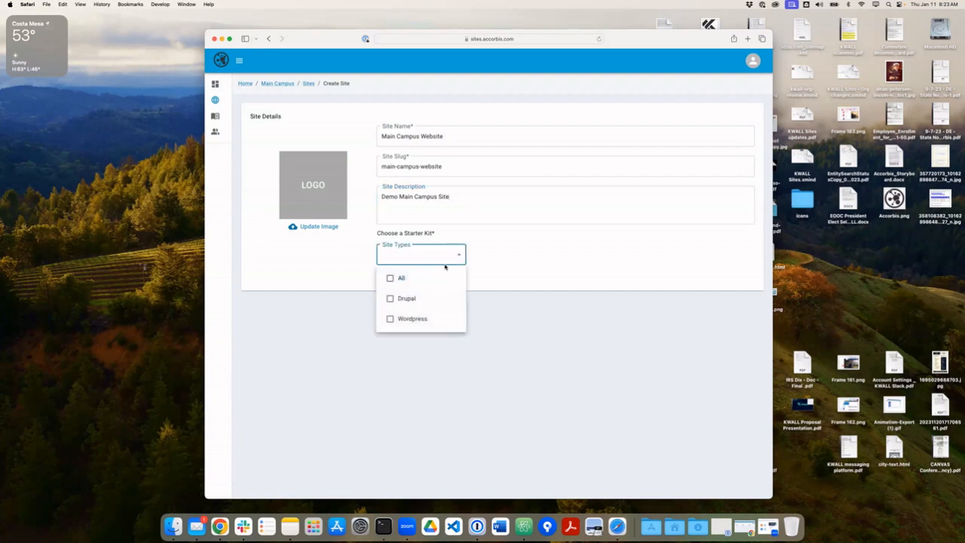
pyautogui.click(403, 278)
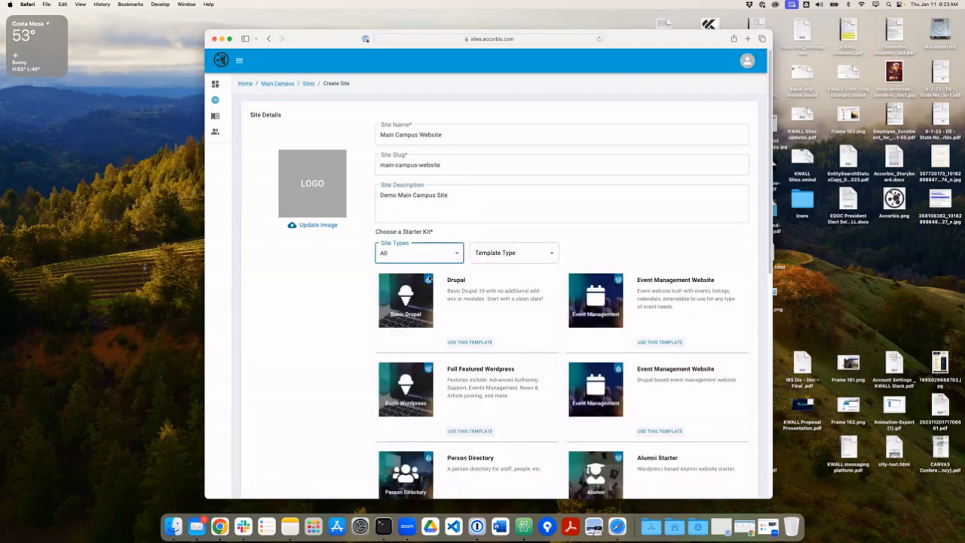
# Filter the starter kits to Drupal site types.
pyautogui.scroll(-10, 530, 375)
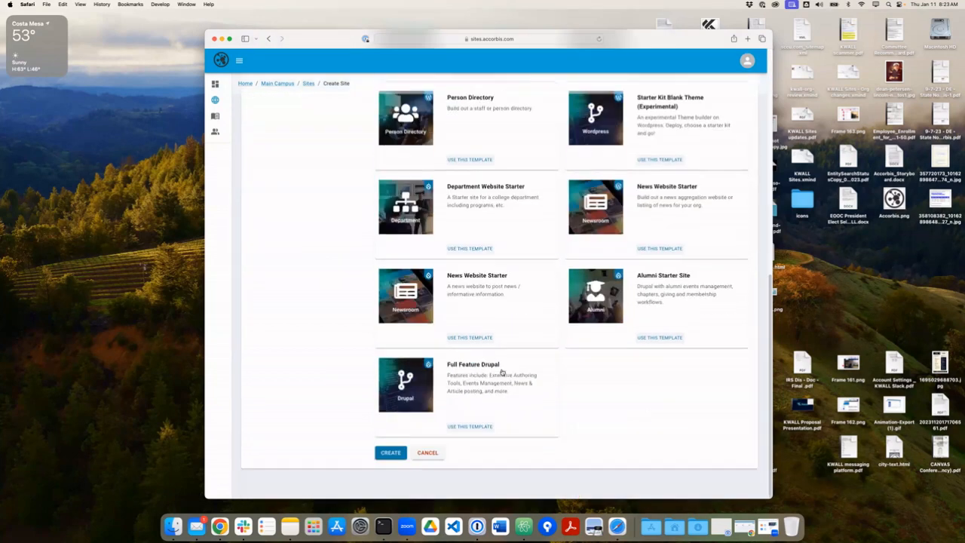
pyautogui.scroll(1, 502, 374)
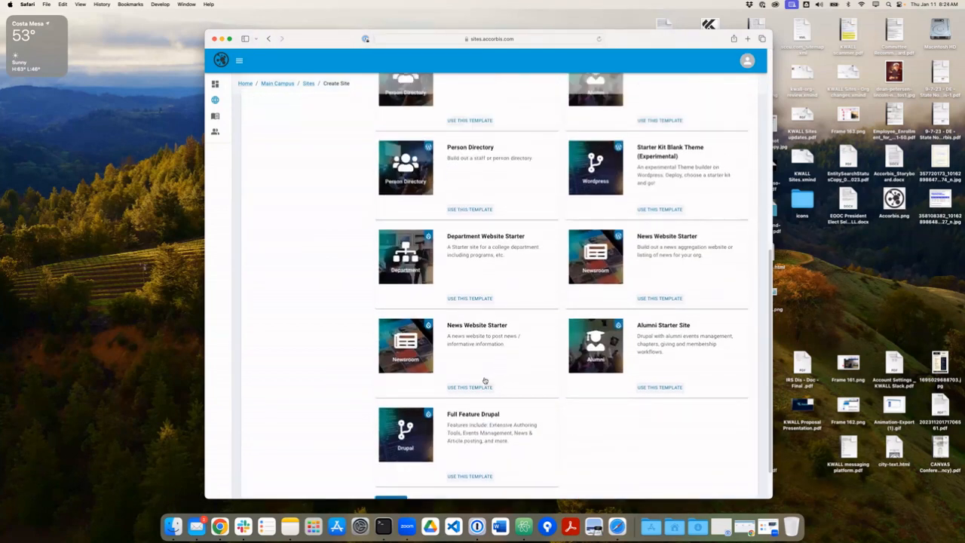
pyautogui.scroll(3, 485, 381)
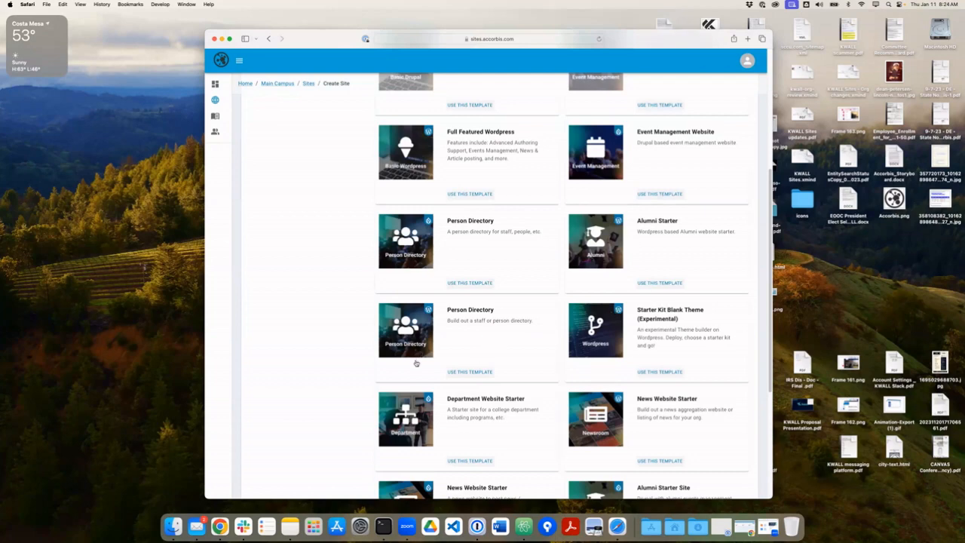
pyautogui.scroll(4, 415, 316)
pyautogui.click(430, 237)
pyautogui.click(405, 284)
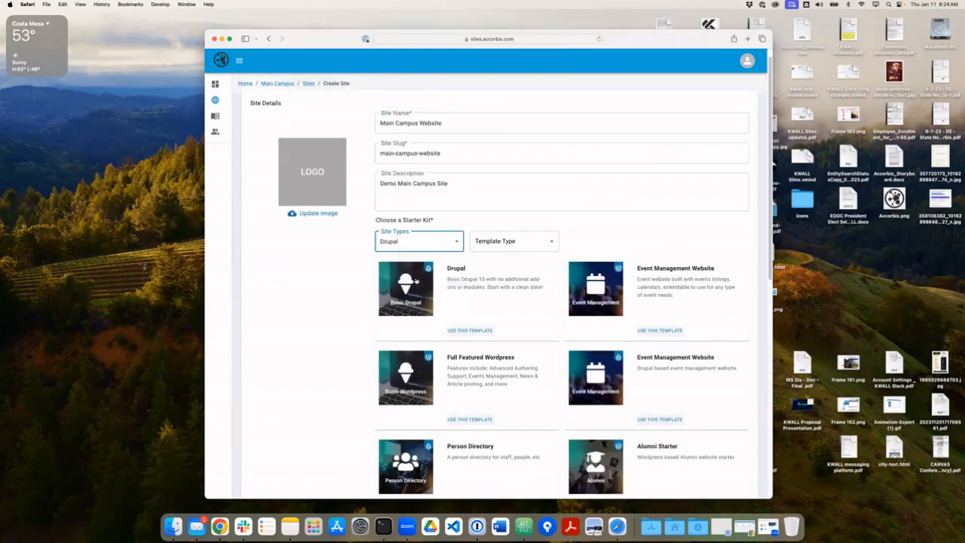
pyautogui.scroll(-3, 358, 319)
pyautogui.scroll(1, 362, 325)
pyautogui.scroll(-1, 363, 324)
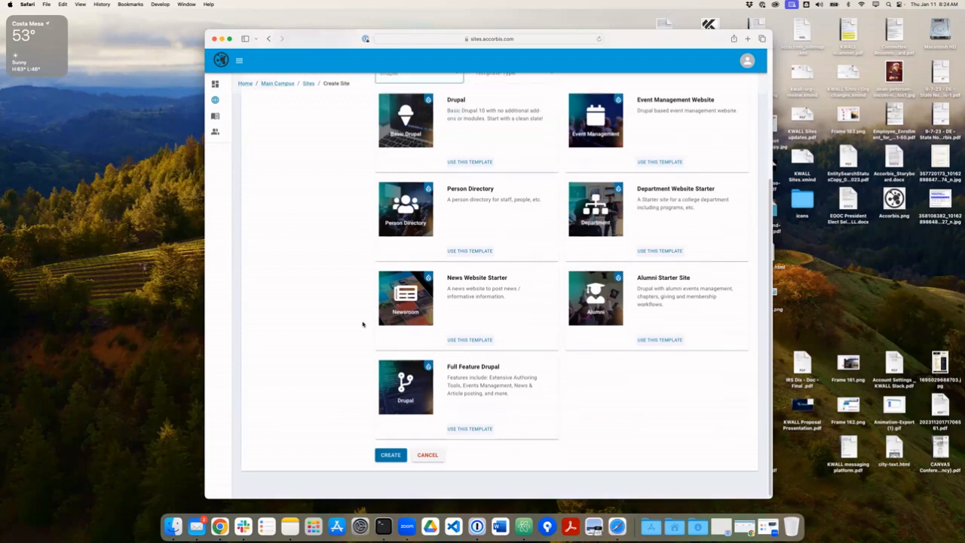
pyautogui.scroll(1, 385, 319)
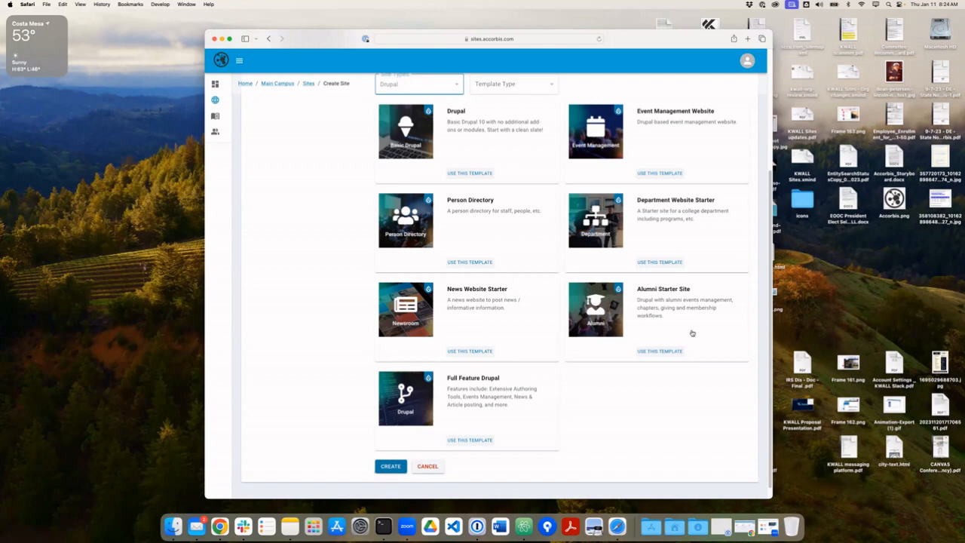
# Use the Full Feature Drupal starter kit and create the site.
pyautogui.click(469, 440)
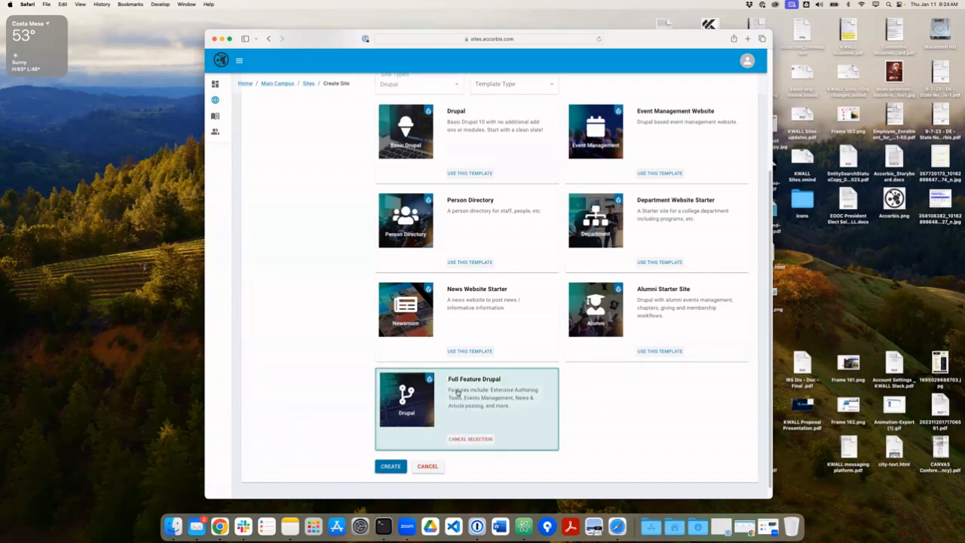
pyautogui.click(389, 466)
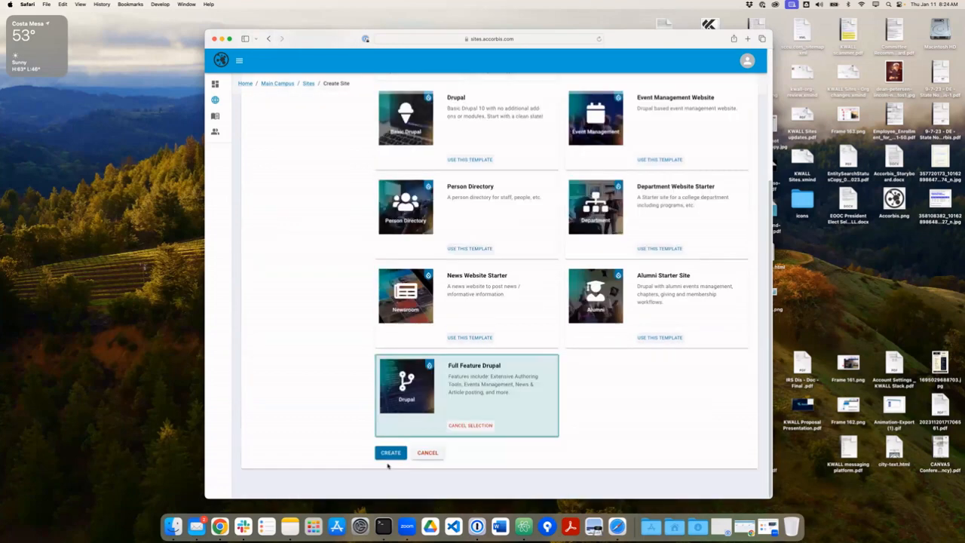
pyautogui.click(390, 453)
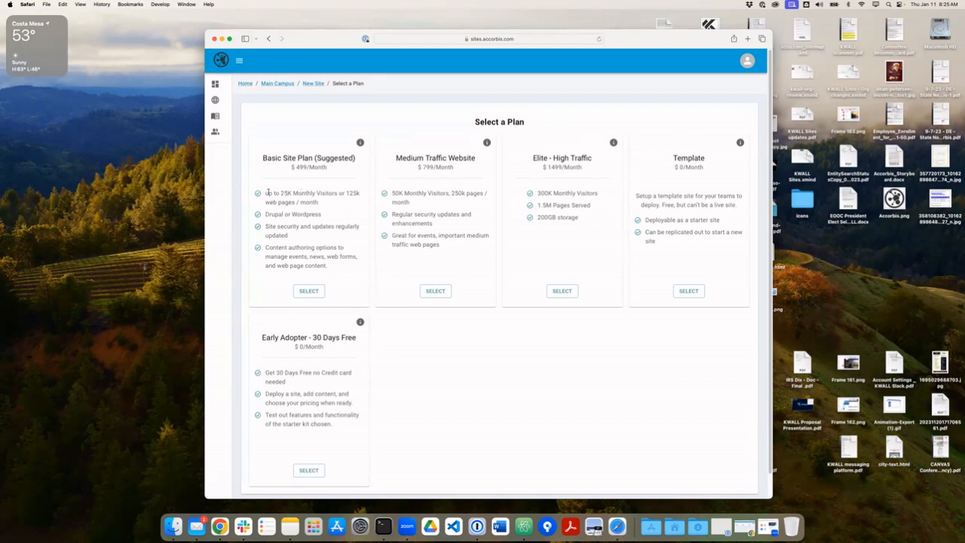
# Compare the Basic, Medium Traffic Website and Elite plan details on the Select a Plan page.
pyautogui.moveTo(265, 194); pyautogui.dragTo(292, 194)
pyautogui.click(337, 202)
pyautogui.moveTo(395, 155); pyautogui.dragTo(438, 208)
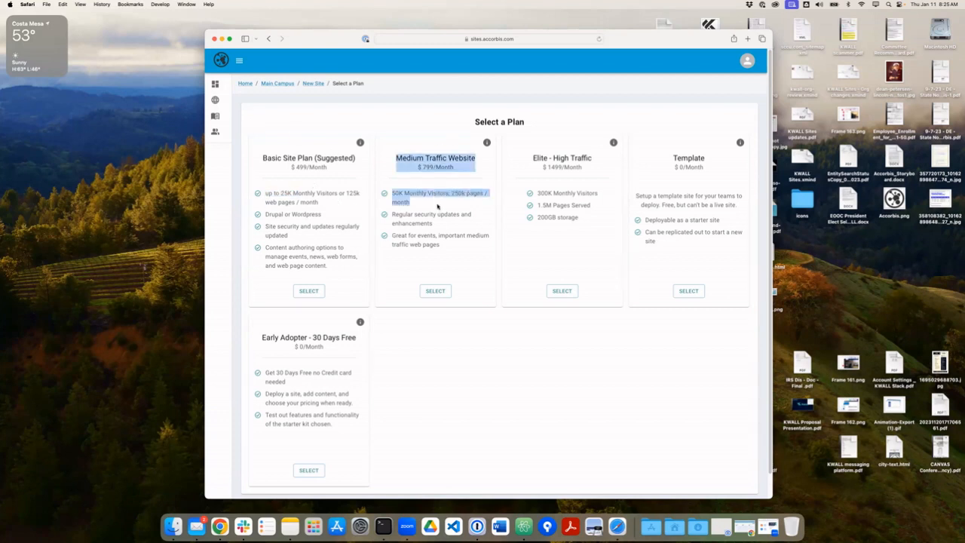
pyautogui.click(438, 207)
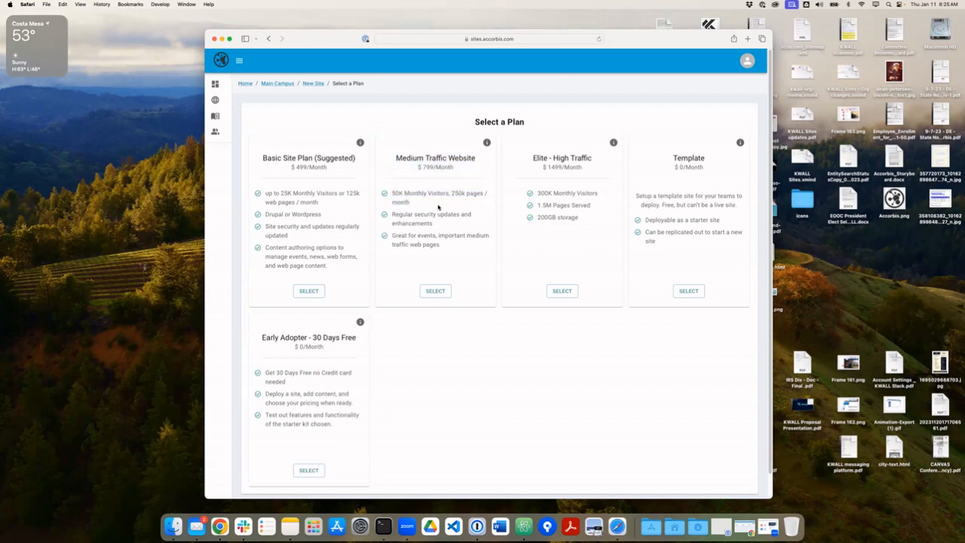
pyautogui.tripleClick(439, 205)
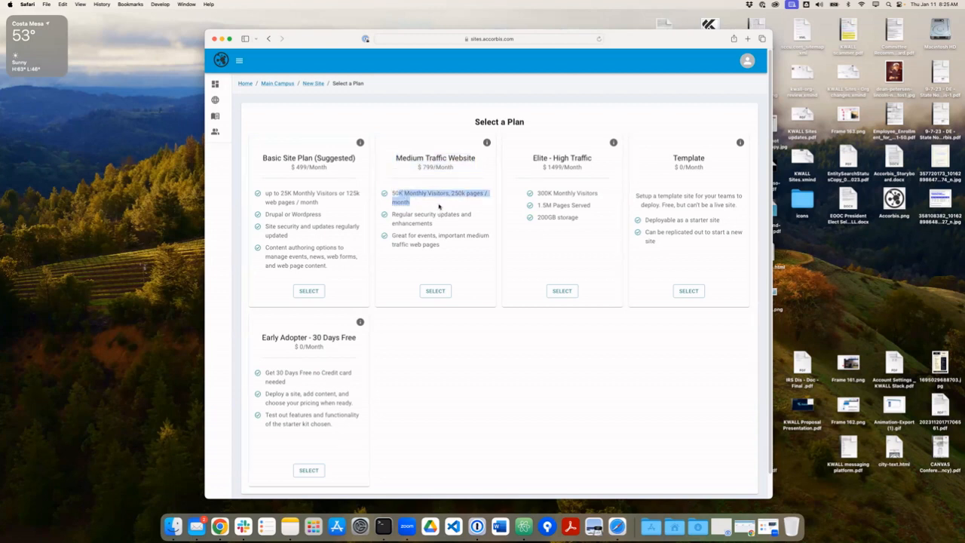
pyautogui.click(439, 206)
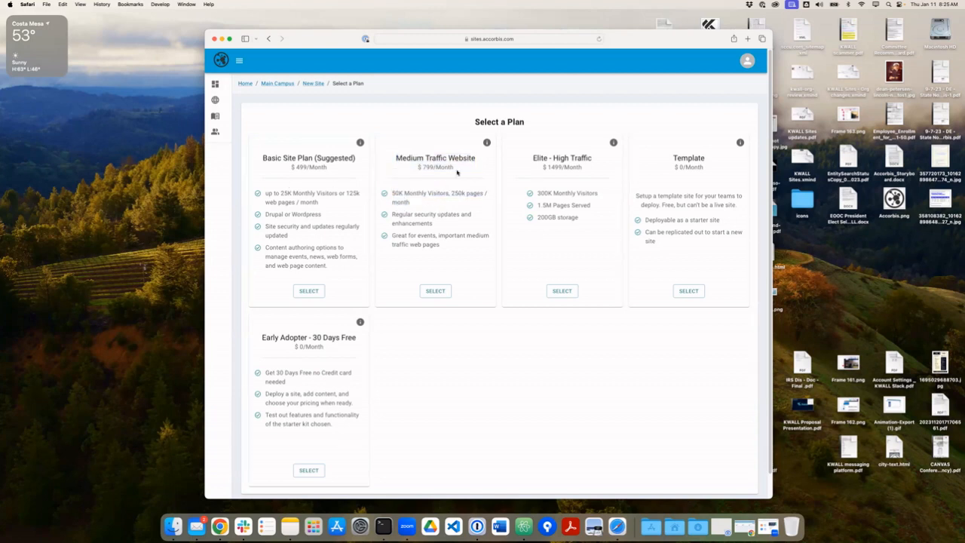
pyautogui.moveTo(538, 193); pyautogui.dragTo(555, 218)
pyautogui.click(551, 219)
pyautogui.moveTo(282, 157); pyautogui.dragTo(323, 240)
pyautogui.click(323, 240)
# Choose the Early Adopter - 30 Days Free plan and subscribe to it.
pyautogui.scroll(-1, 309, 452)
pyautogui.click(309, 446)
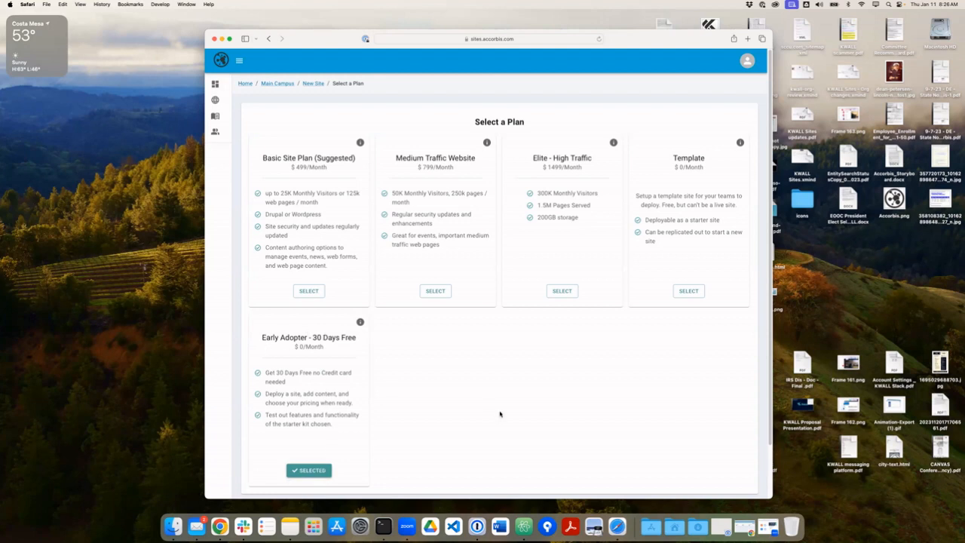
pyautogui.scroll(-2, 499, 416)
pyautogui.click(512, 461)
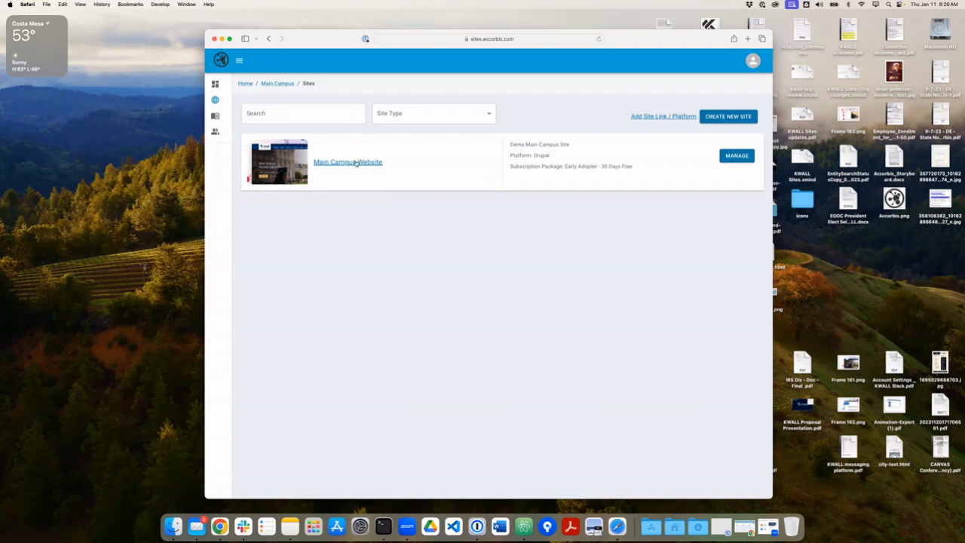
# Open the Main Campus Website details and switch its Marketplace services to list view.
pyautogui.click(358, 163)
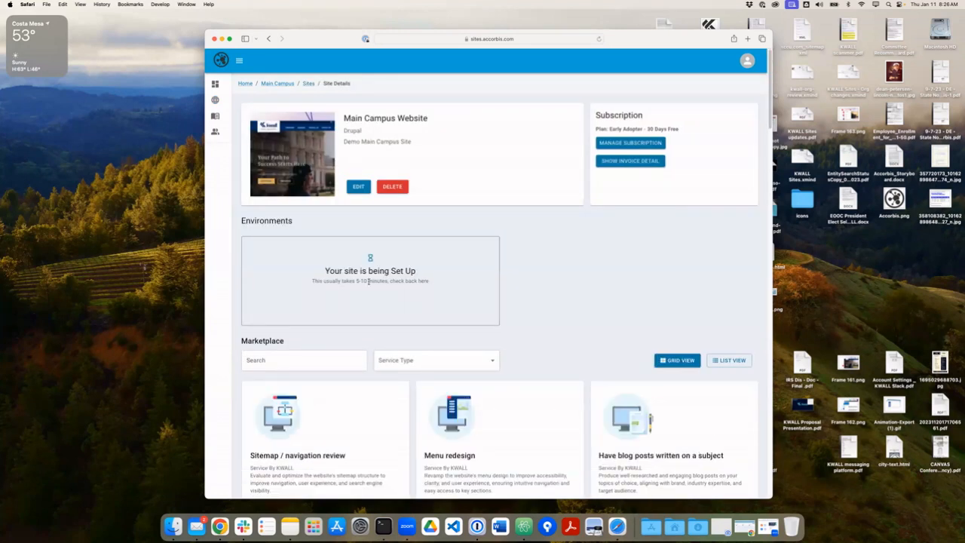
pyautogui.moveTo(611, 108); pyautogui.dragTo(440, 151)
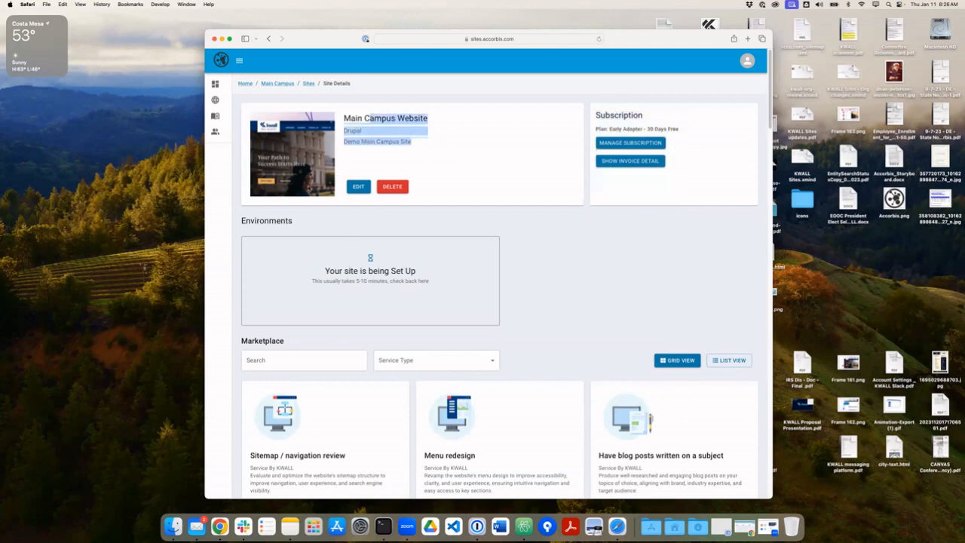
pyautogui.scroll(-1, 430, 245)
pyautogui.click(542, 246)
pyautogui.scroll(-3, 346, 297)
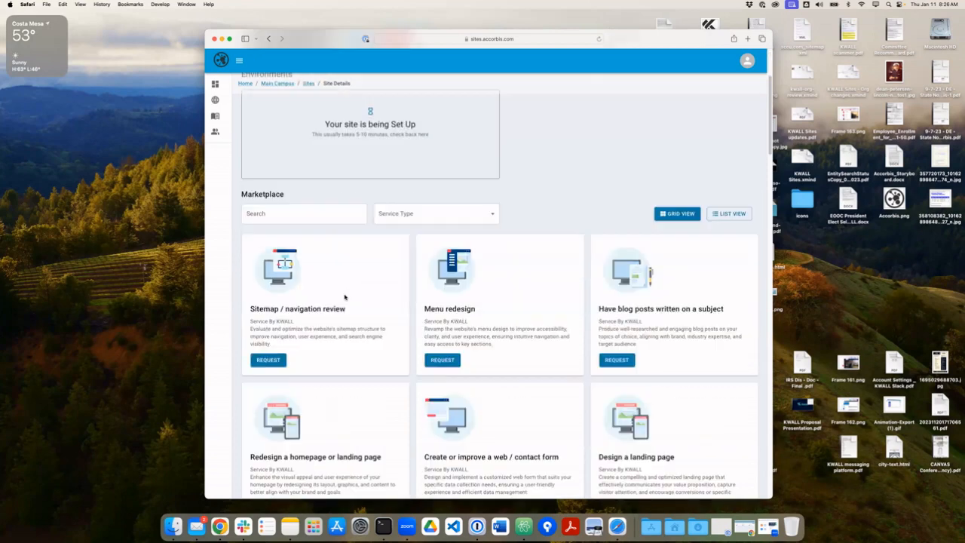
pyautogui.scroll(2, 581, 339)
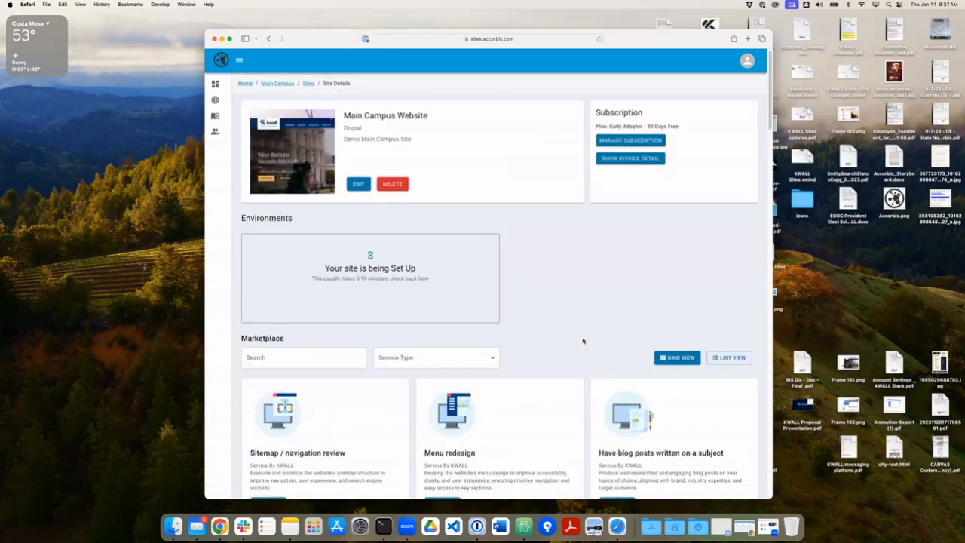
pyautogui.click(710, 358)
pyautogui.scroll(-2, 405, 340)
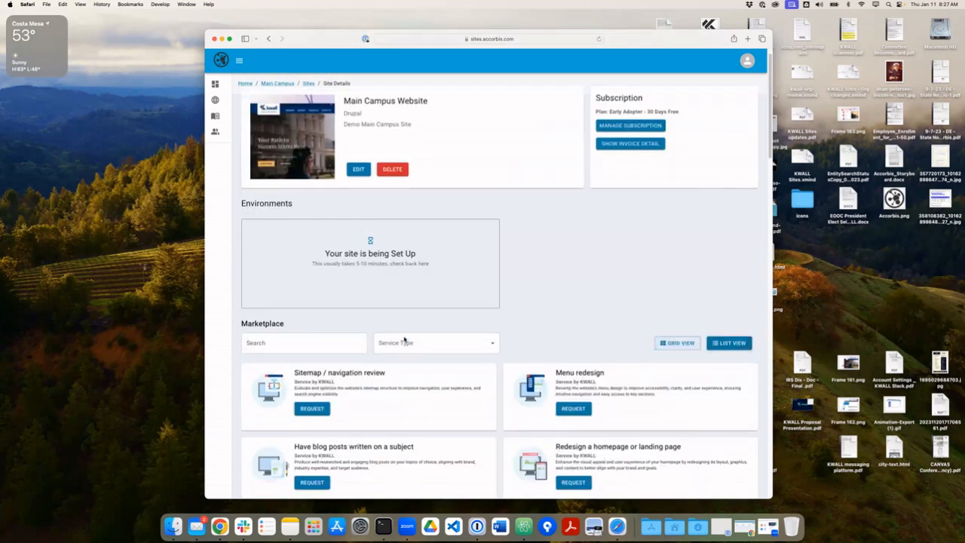
# Switch Marketplace to grid view, scroll through the service cards, then scroll back up.
pyautogui.click(666, 297)
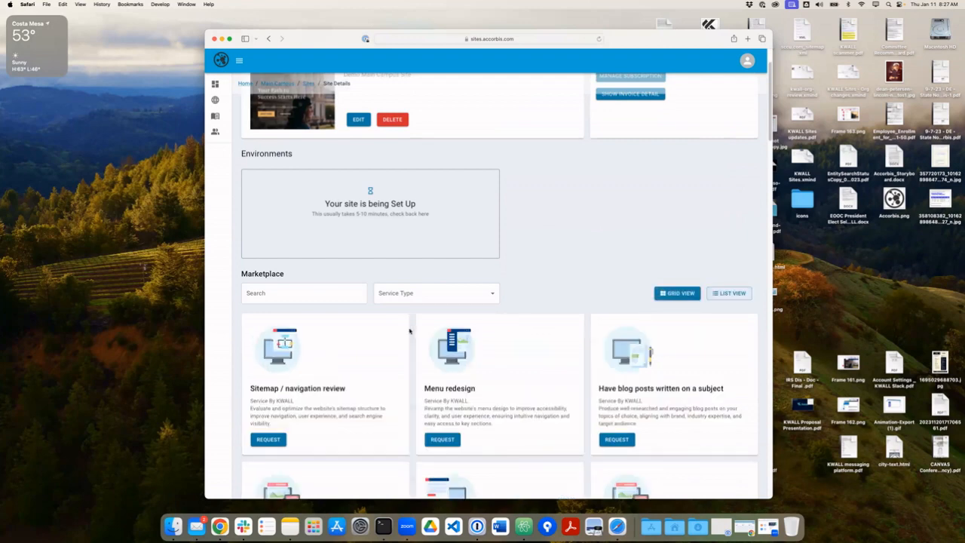
pyautogui.scroll(-4, 409, 332)
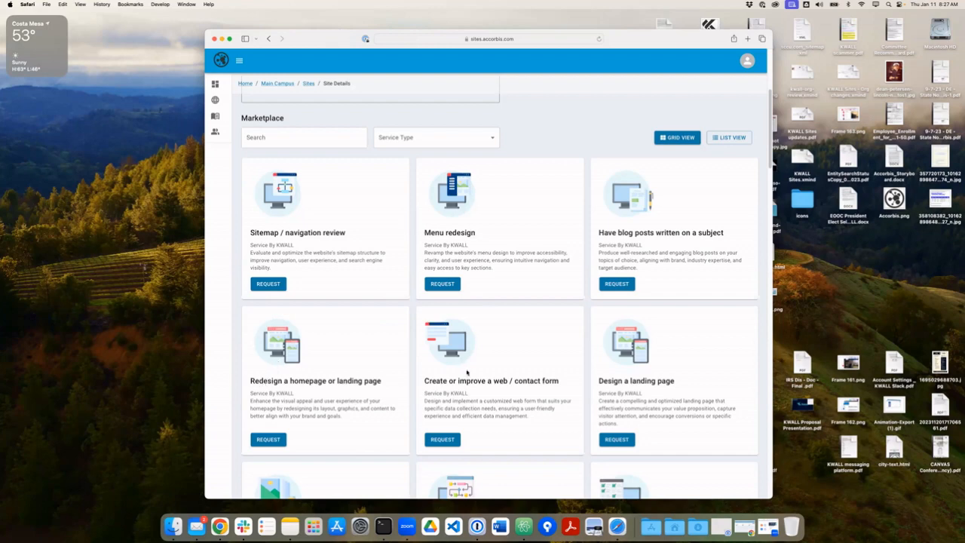
pyautogui.scroll(-3, 467, 371)
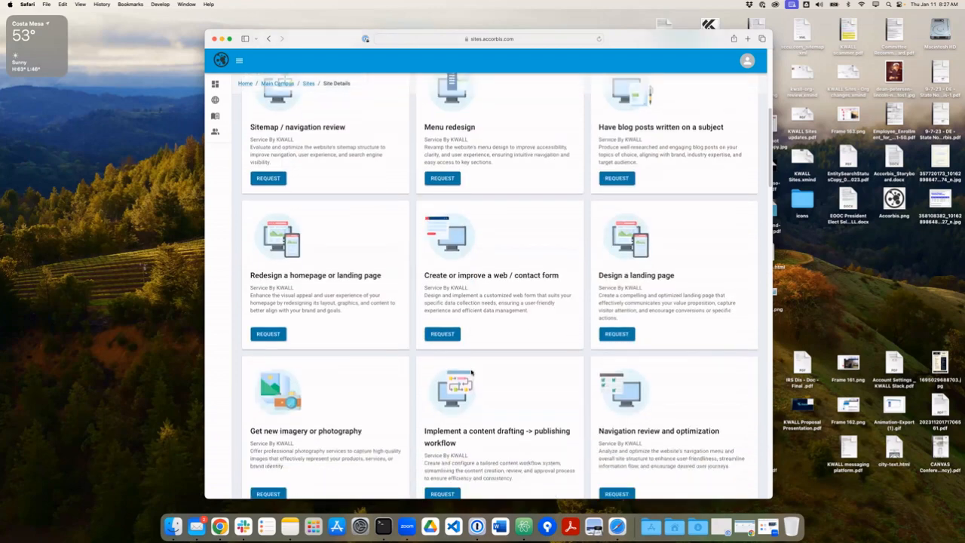
pyautogui.scroll(-1, 472, 375)
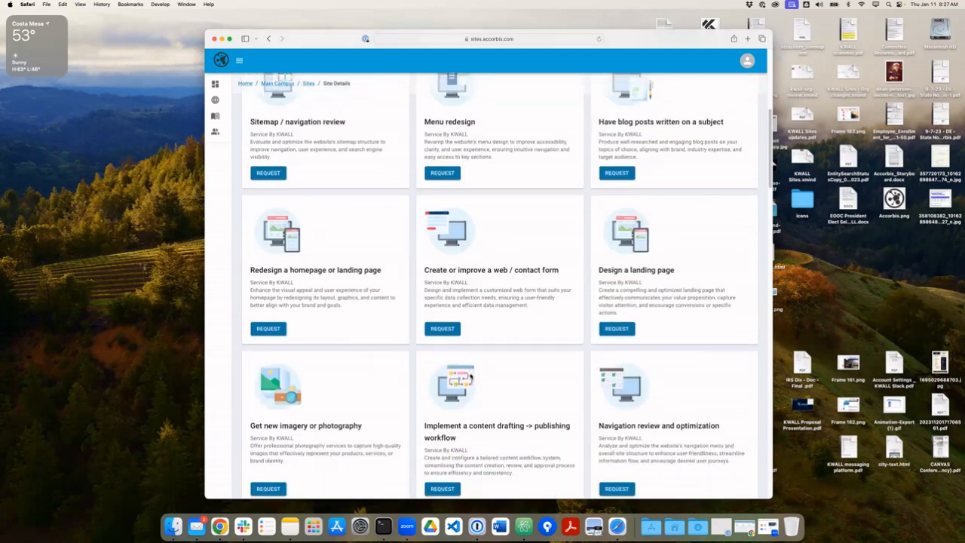
pyautogui.scroll(-6, 472, 375)
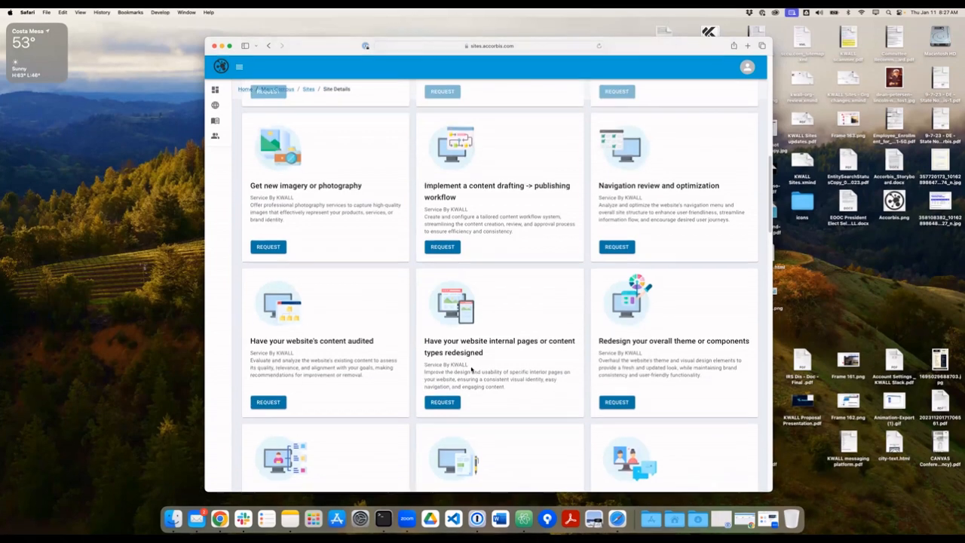
pyautogui.scroll(-1, 473, 370)
pyautogui.scroll(-5, 473, 374)
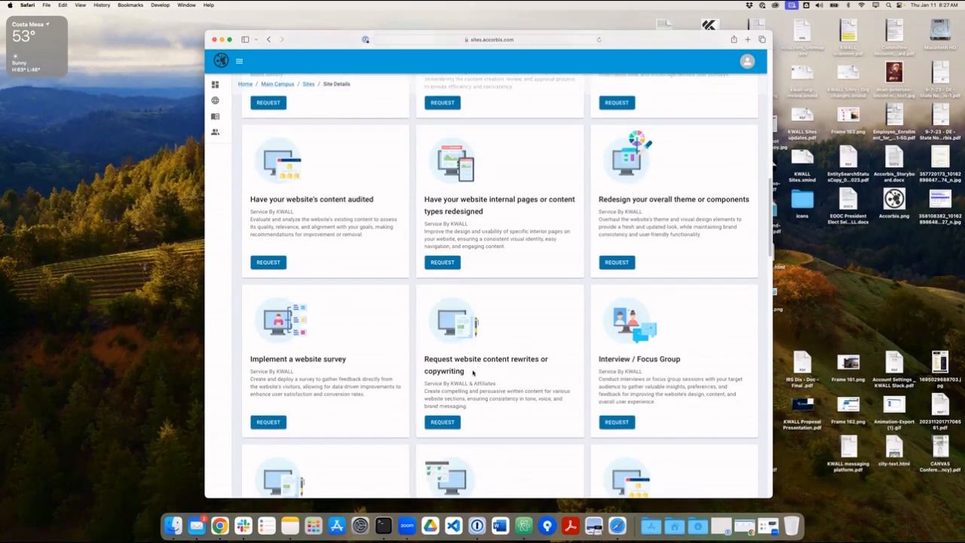
pyautogui.scroll(-2, 473, 373)
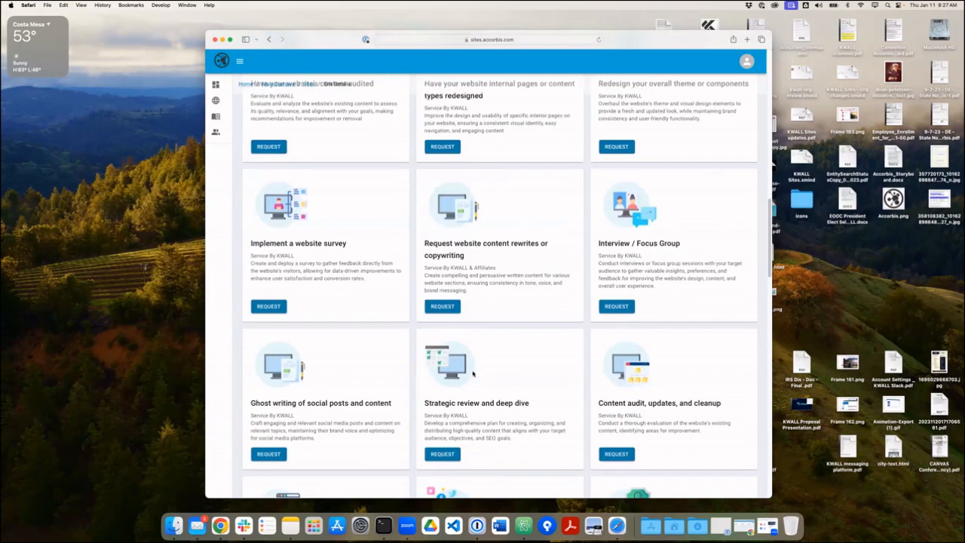
pyautogui.scroll(-10, 473, 372)
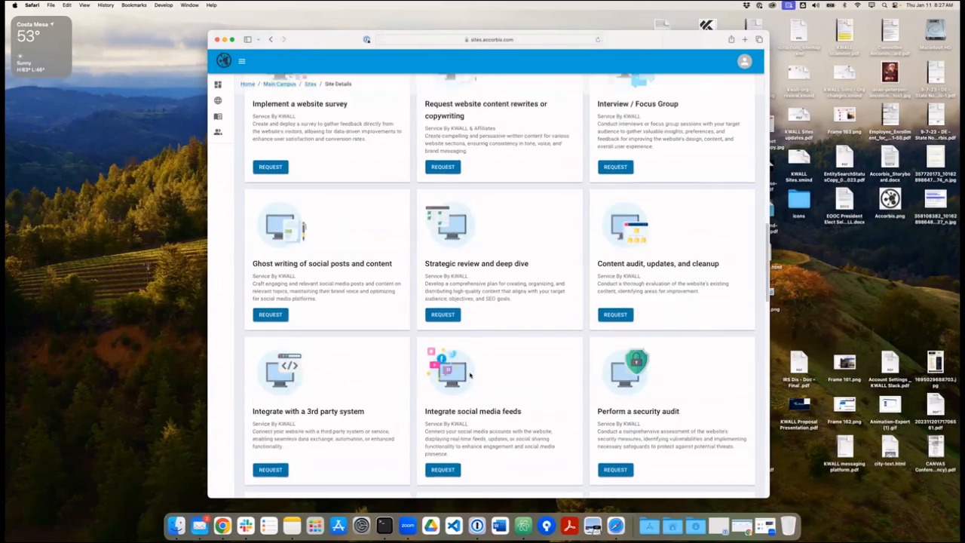
pyautogui.scroll(15, 361, 386)
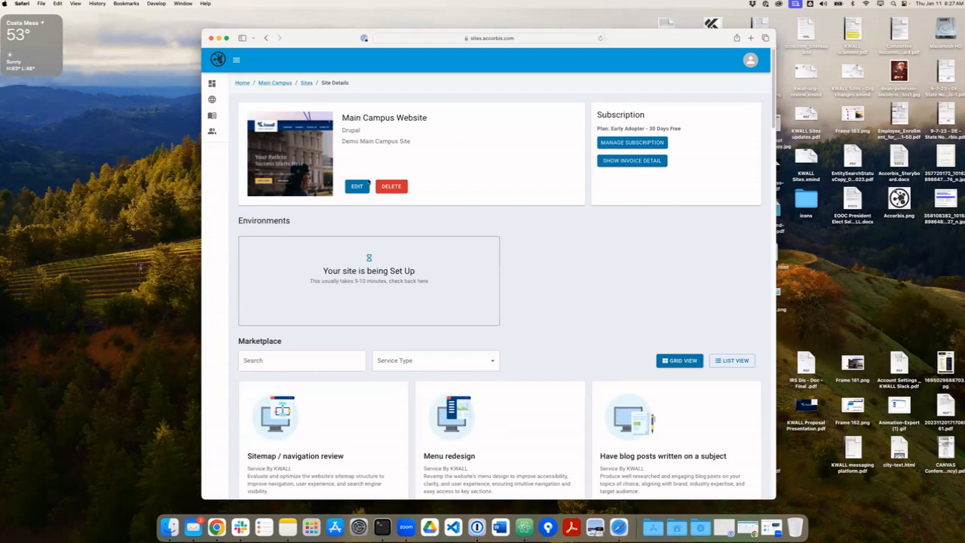
# Launch Zoom, then bring the Accorbis site-deployment email forward in Mail.
pyautogui.click(406, 528)
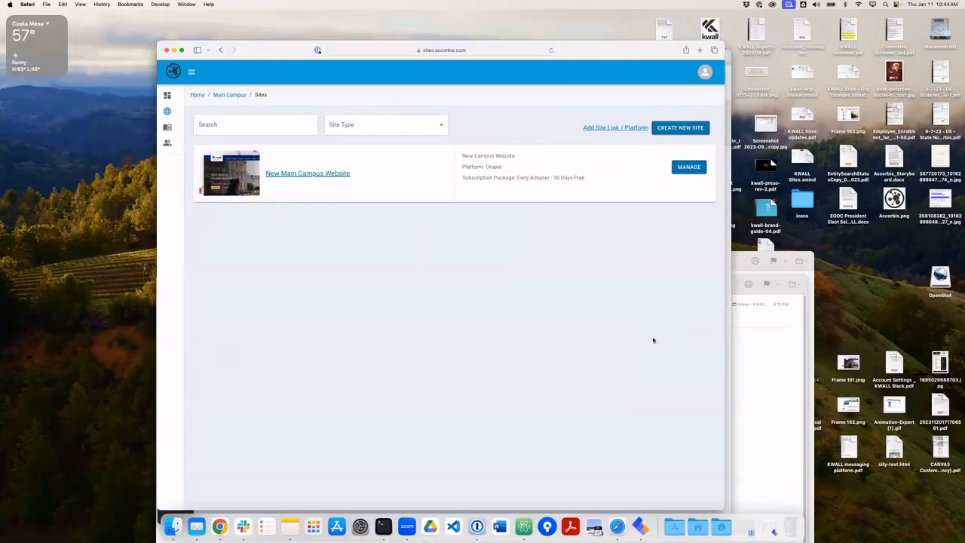
pyautogui.click(734, 285)
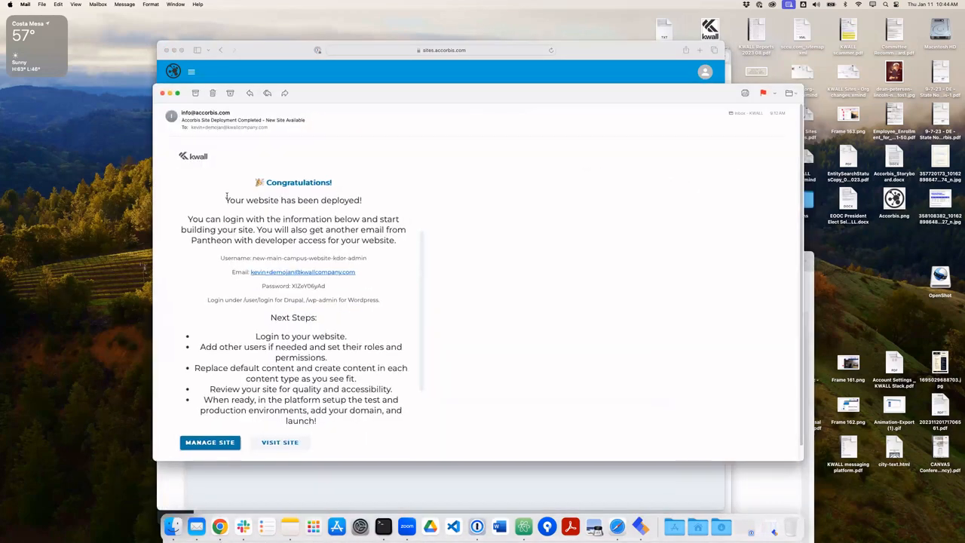
# Read through the deployment email's opening lines and login details.
pyautogui.moveTo(225, 197); pyautogui.dragTo(291, 287)
pyautogui.click(220, 260)
pyautogui.scroll(-1, 258, 420)
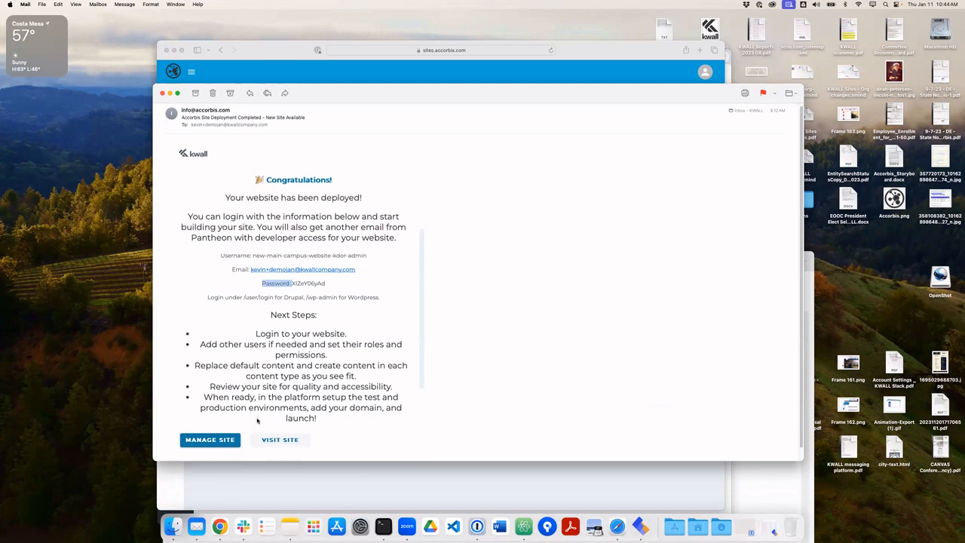
pyautogui.scroll(1, 257, 420)
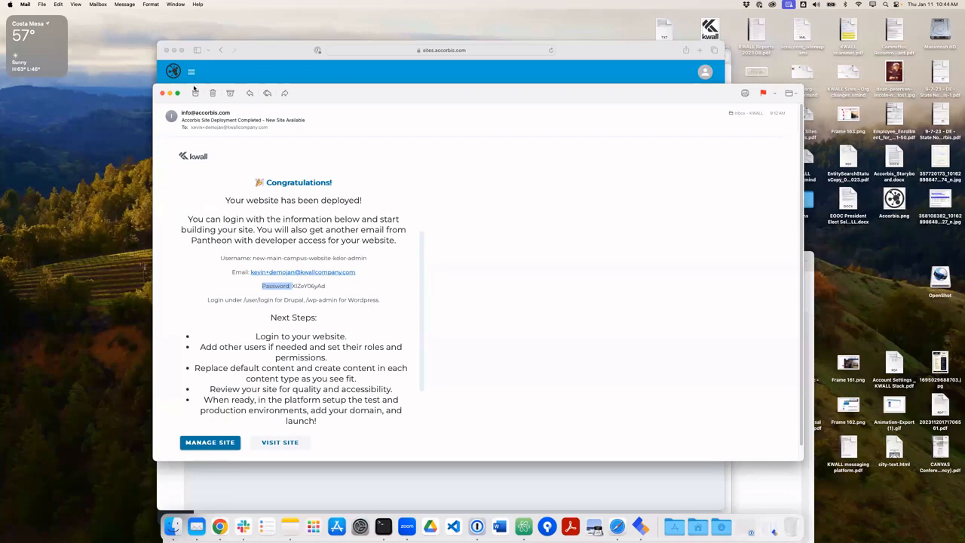
# Bring the Pantheon invitation email forward, move it higher, then return to Safari's Accorbis sites list.
pyautogui.click(741, 469)
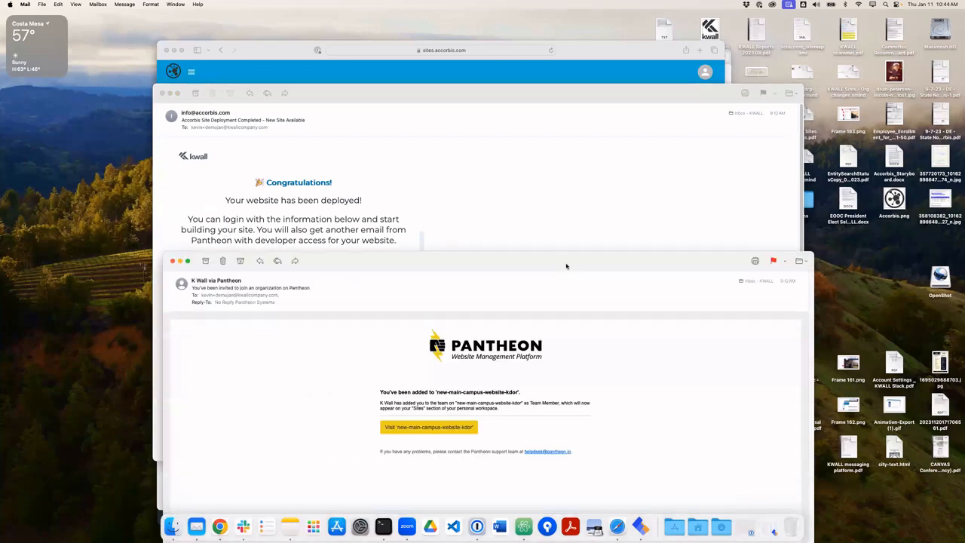
pyautogui.moveTo(400, 247); pyautogui.dragTo(391, 91)
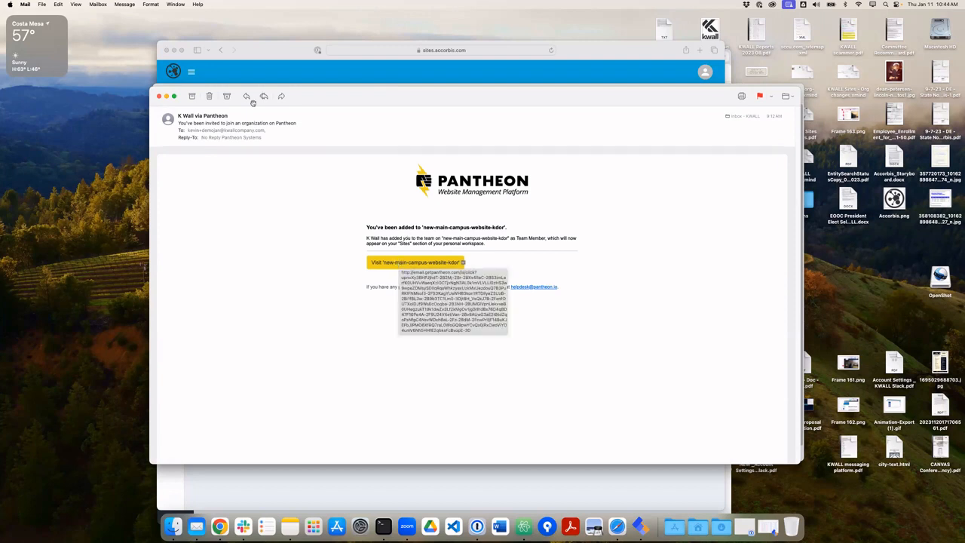
pyautogui.click(270, 55)
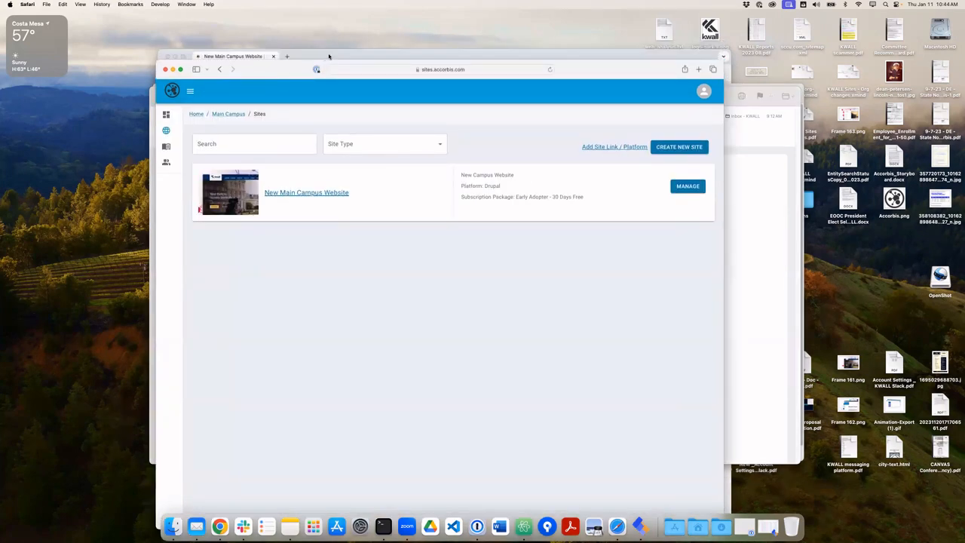
# Check the site's Backups and Code pages in the Pantheon dashboard, then close it.
pyautogui.press('super+Tab')
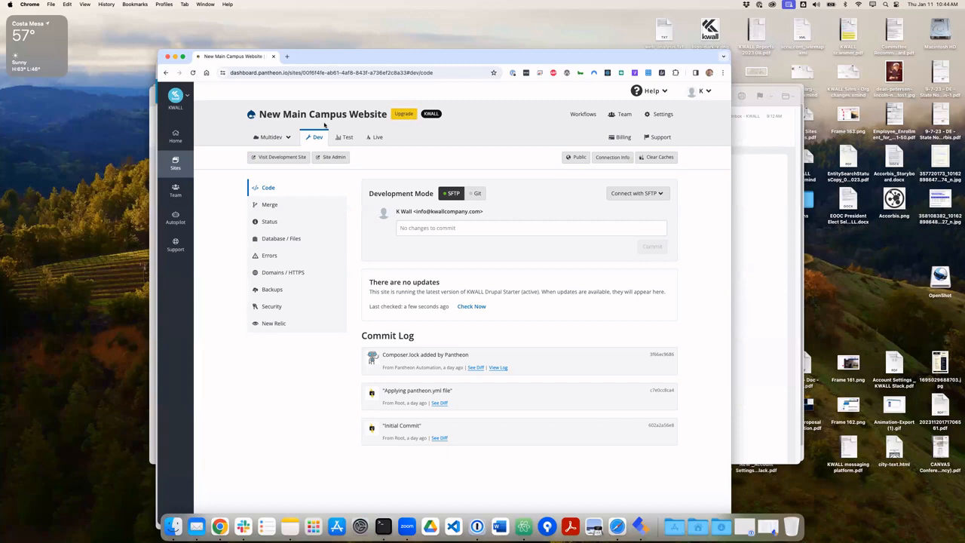
pyautogui.click(289, 287)
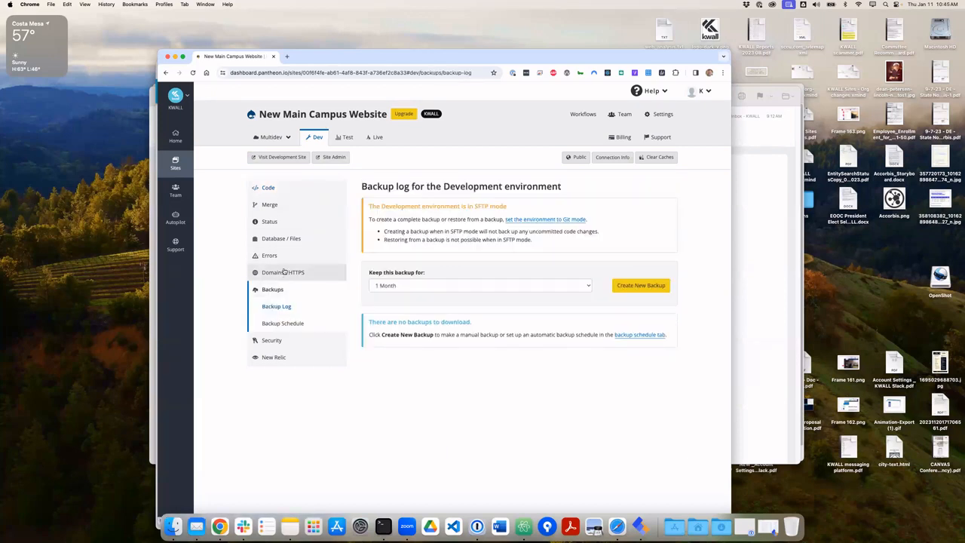
pyautogui.click(302, 191)
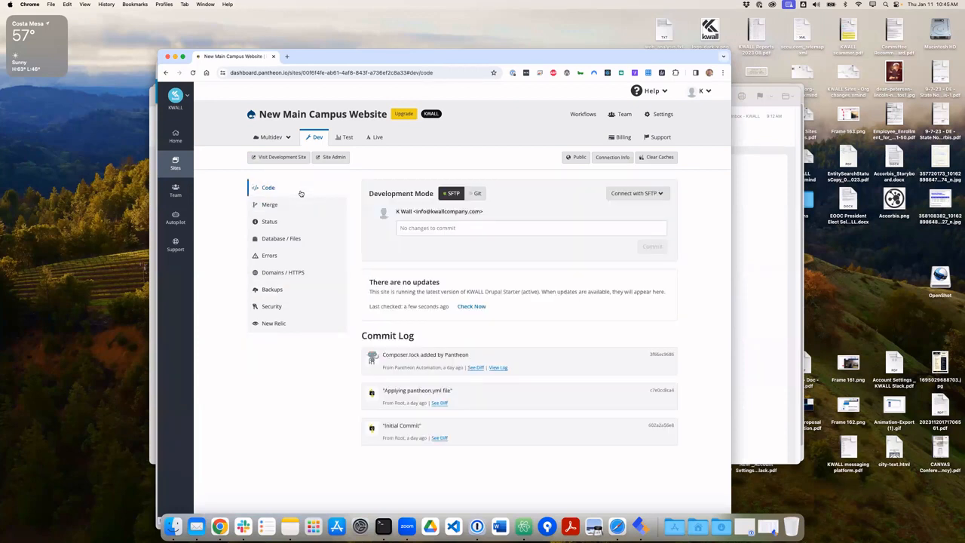
pyautogui.click(329, 159)
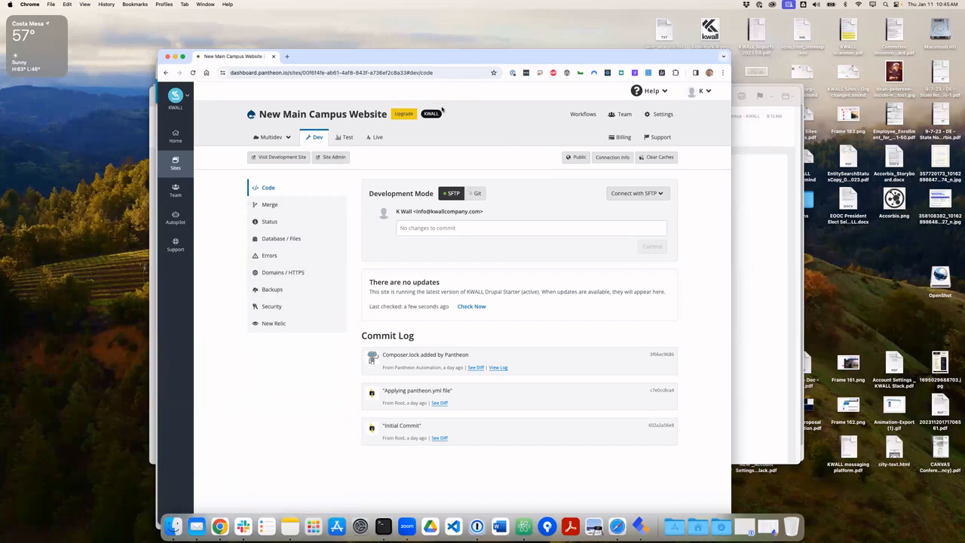
pyautogui.moveTo(333, 51); pyautogui.dragTo(337, 78)
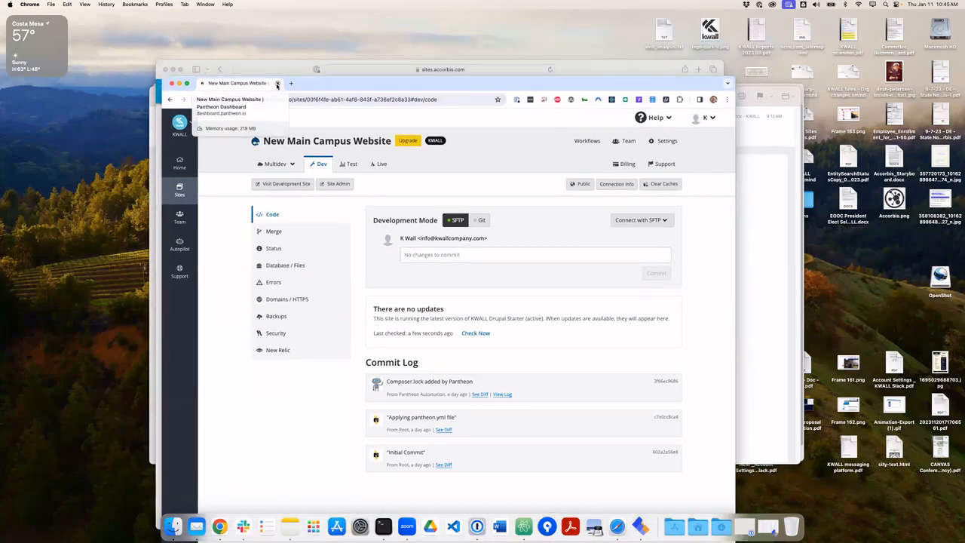
pyautogui.click(277, 85)
pyautogui.click(347, 275)
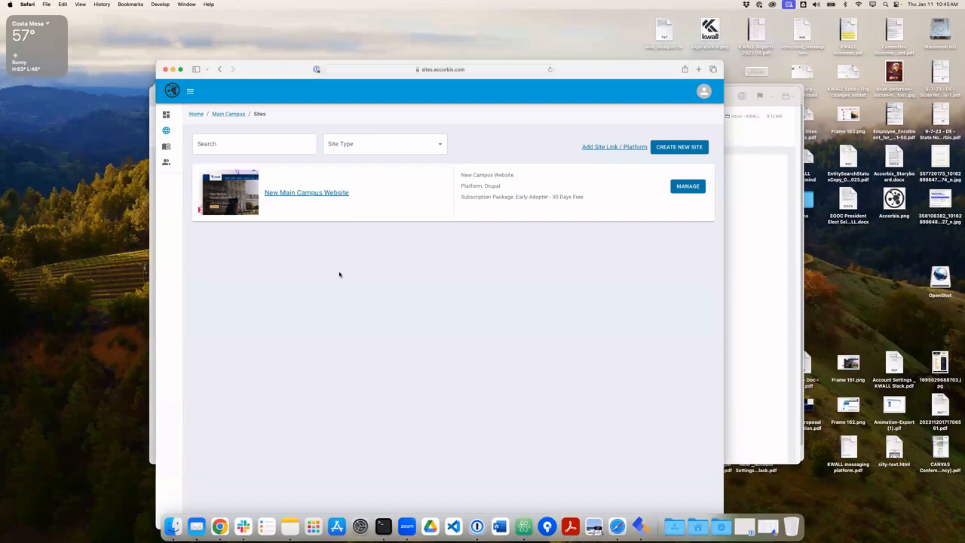
# Open New Main Campus Website's details and launch its Development site via ACCESS SITE.
pyautogui.click(309, 194)
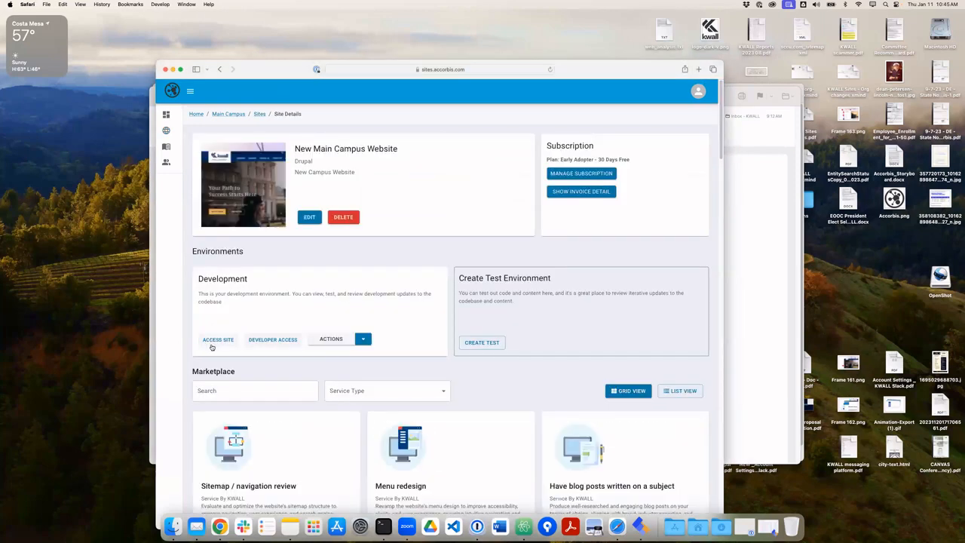
pyautogui.click(208, 340)
pyautogui.moveTo(570, 68); pyautogui.dragTo(575, 37)
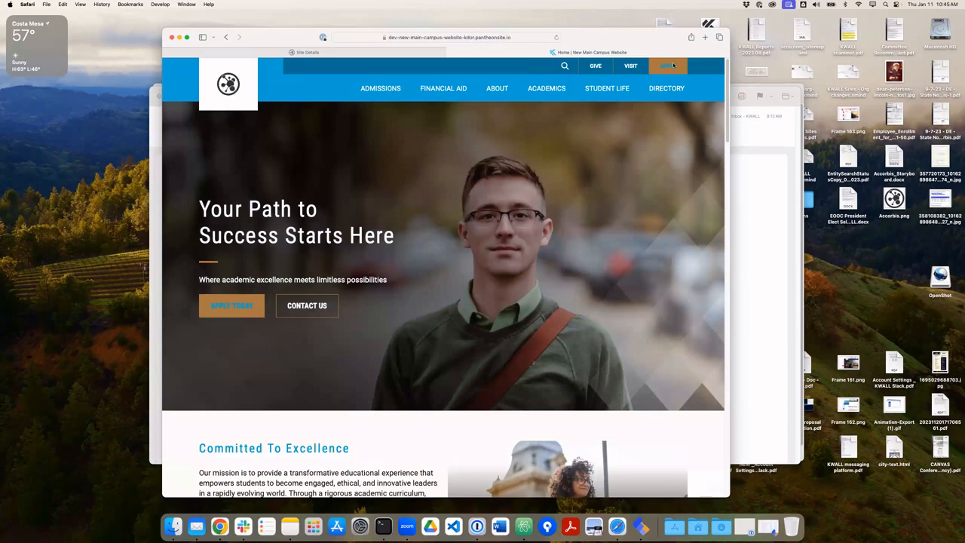
# Scroll down the dev homepage past stats, stories and events, then back up to the hero banner.
pyautogui.scroll(-2, 424, 334)
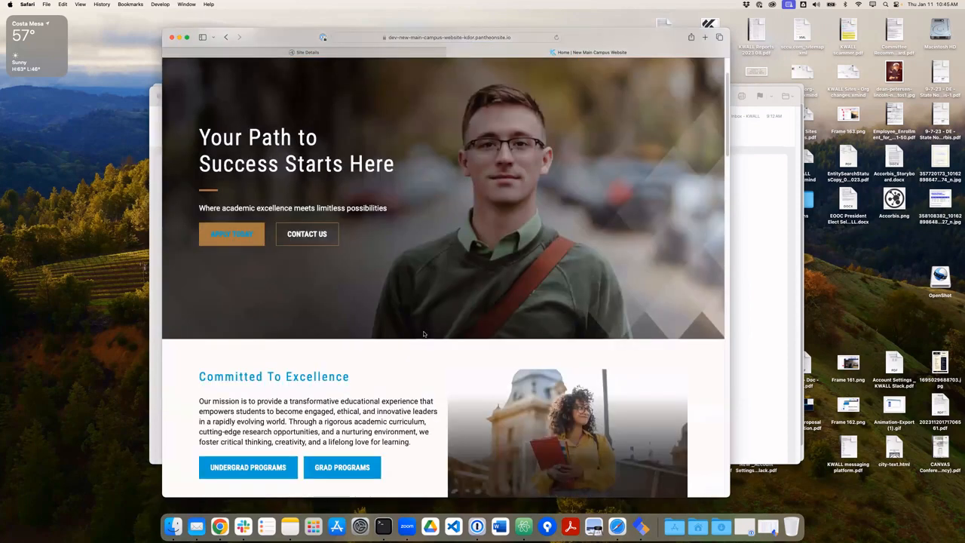
pyautogui.scroll(-5, 424, 334)
pyautogui.scroll(-8, 420, 334)
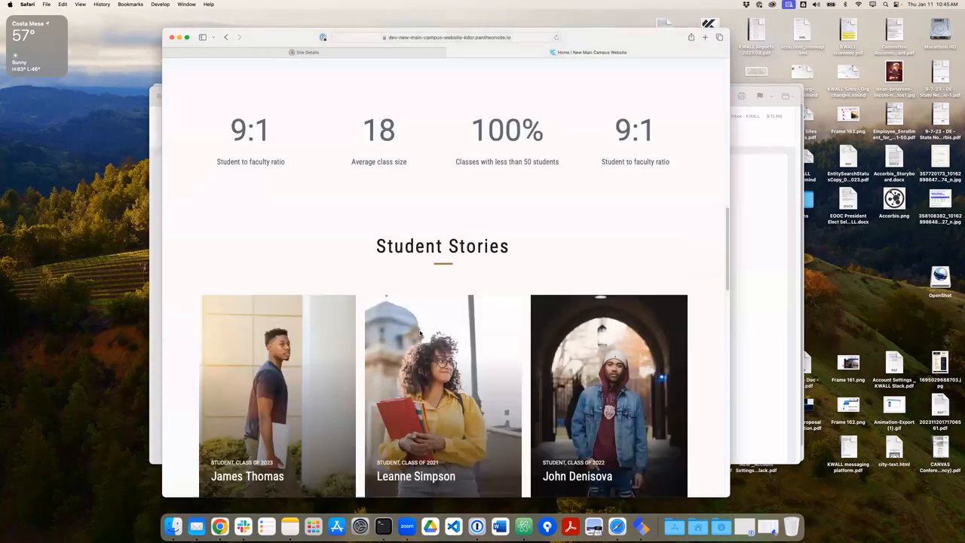
pyautogui.scroll(-10, 420, 334)
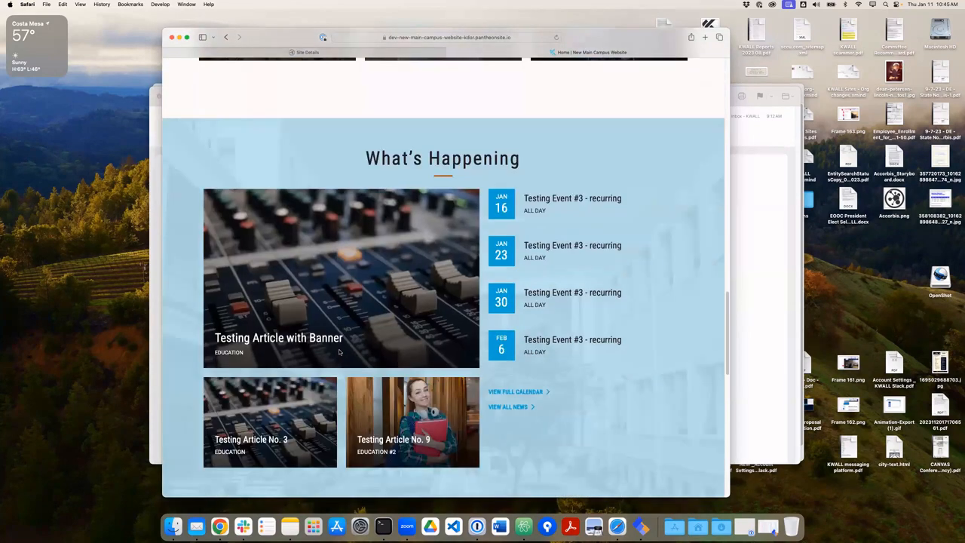
pyautogui.scroll(-7, 339, 352)
pyautogui.scroll(-8, 338, 358)
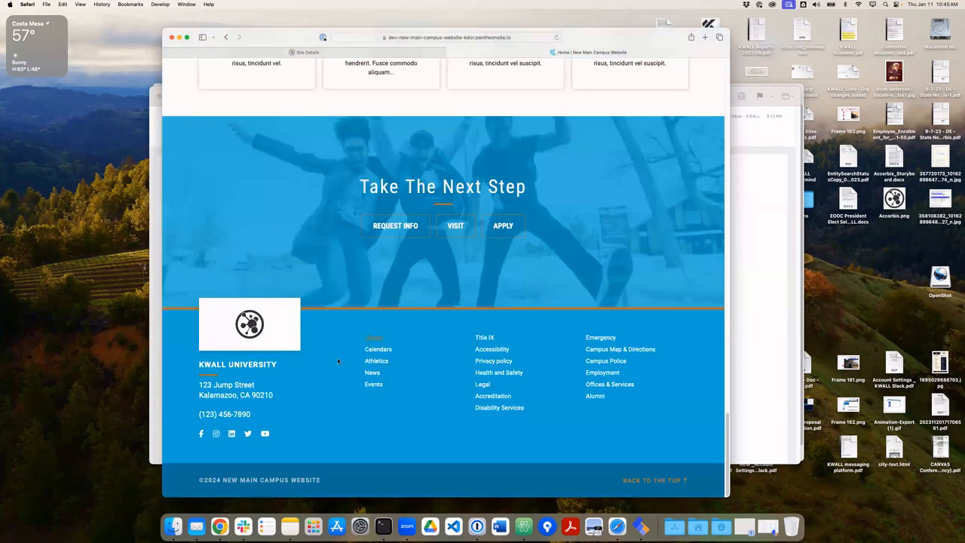
pyautogui.scroll(1, 338, 361)
pyautogui.scroll(8, 337, 370)
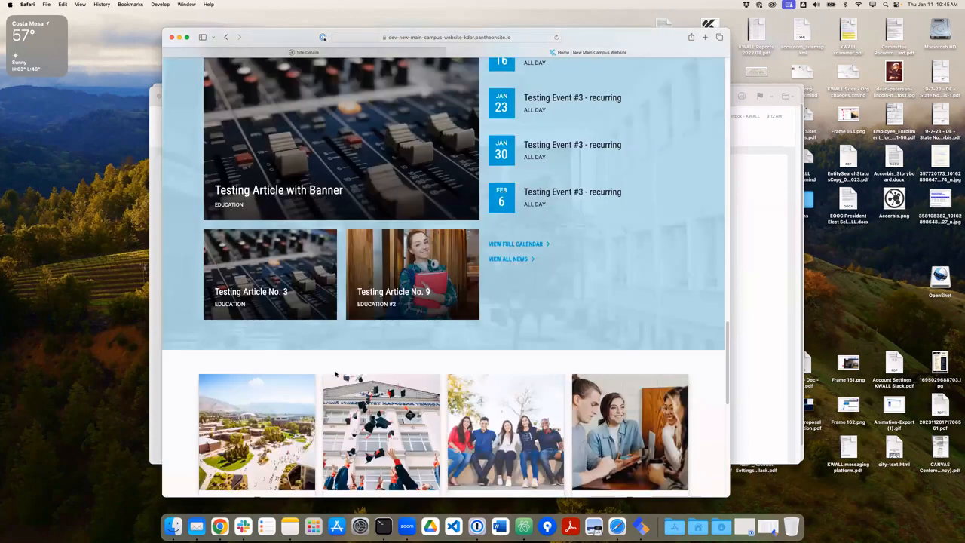
pyautogui.scroll(20, 336, 375)
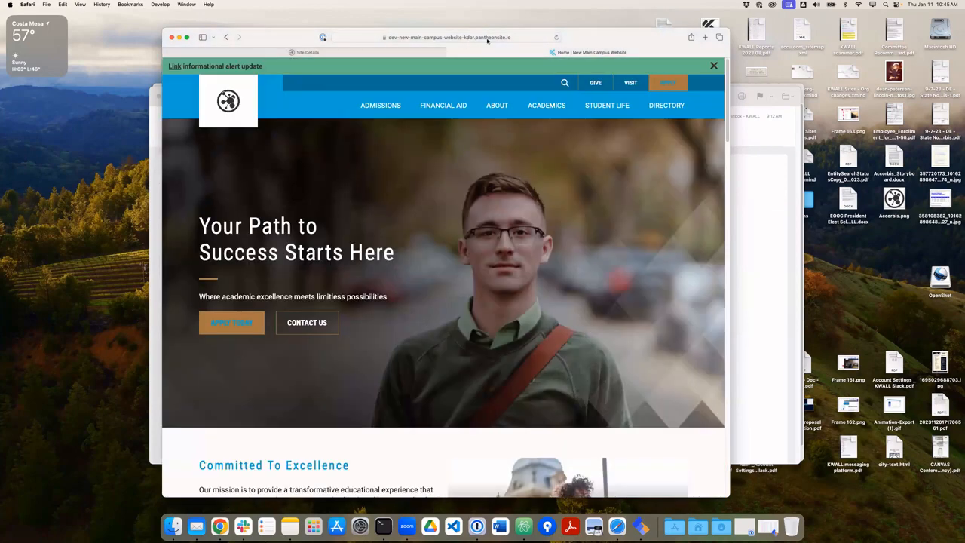
# Go to the site's /user/login page.
pyautogui.click(497, 37)
pyautogui.press('Right')
pyautogui.write('/')
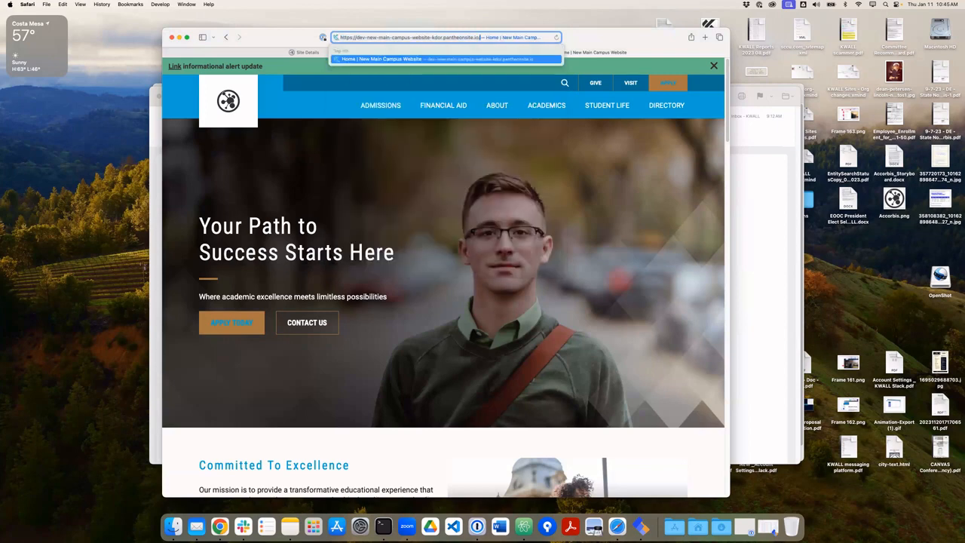
pyautogui.write('user/log')
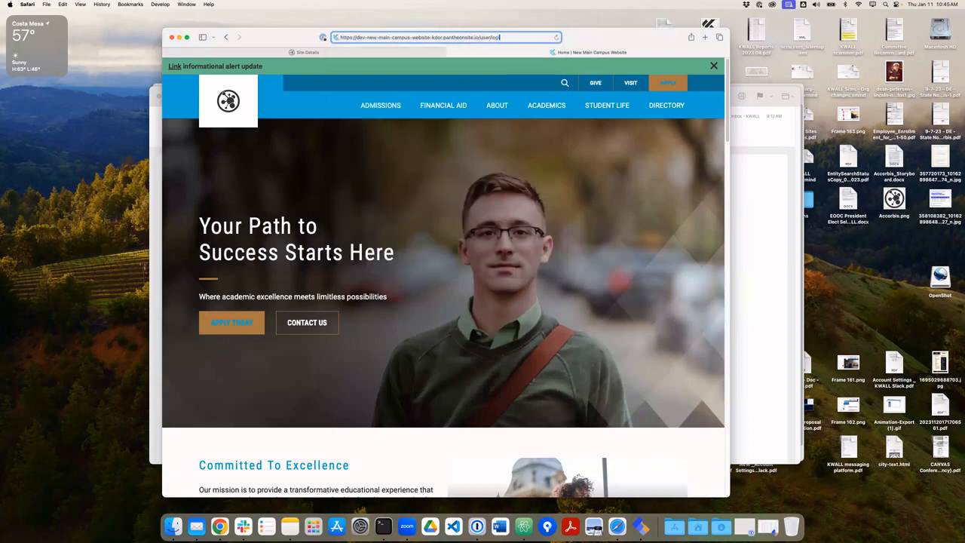
pyautogui.write('in')
pyautogui.press('Return')
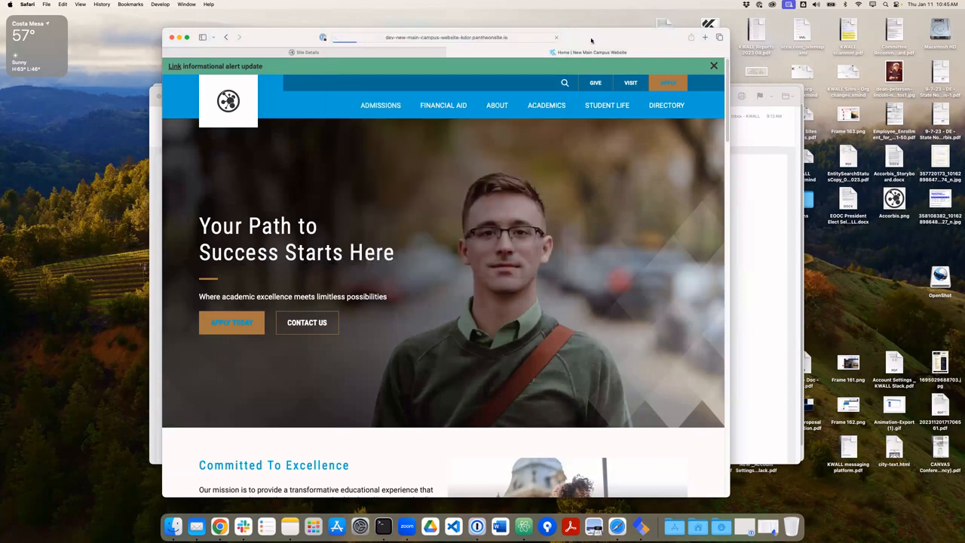
pyautogui.moveTo(592, 38); pyautogui.dragTo(592, 32)
# Copy the admin username from the Accorbis deployment email into the login form.
pyautogui.click(159, 255)
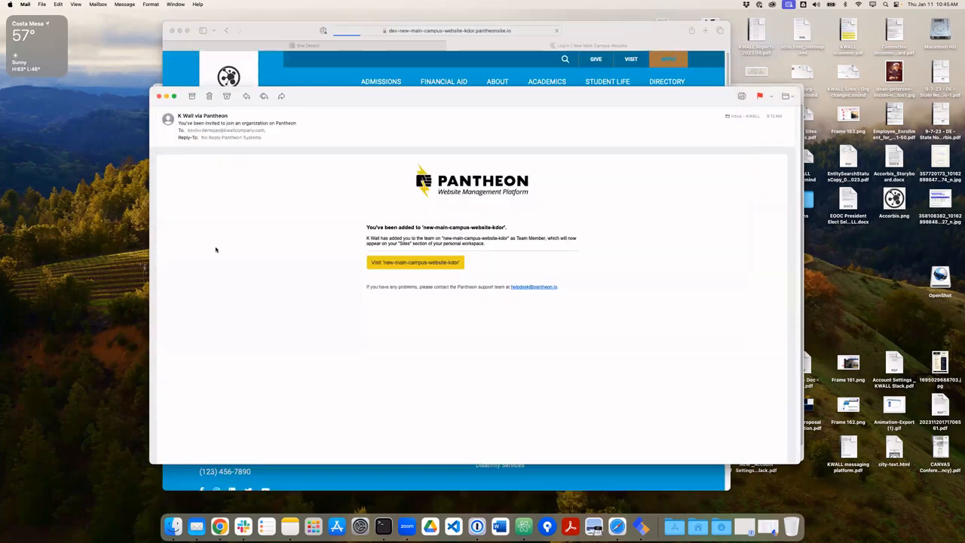
pyautogui.click(159, 96)
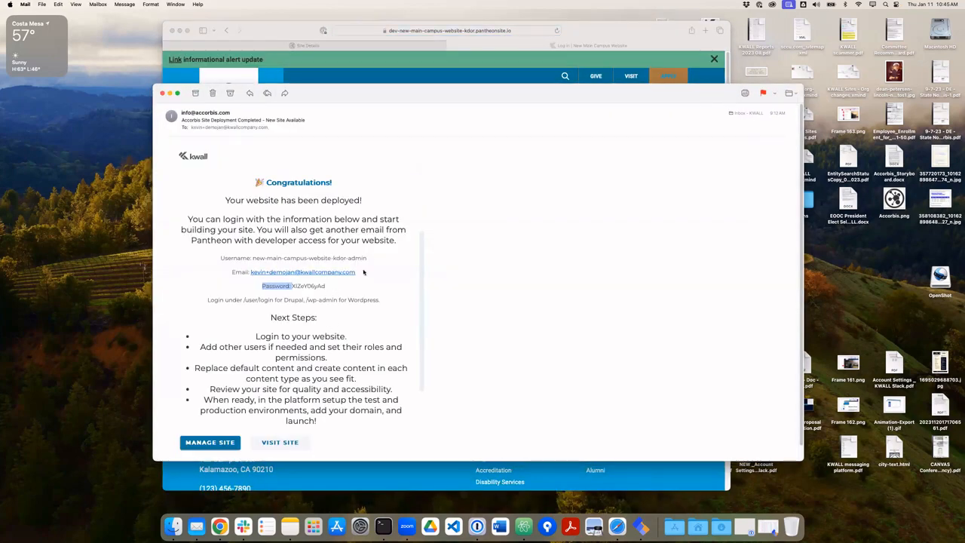
pyautogui.moveTo(368, 258); pyautogui.dragTo(252, 258)
pyautogui.press('super+c')
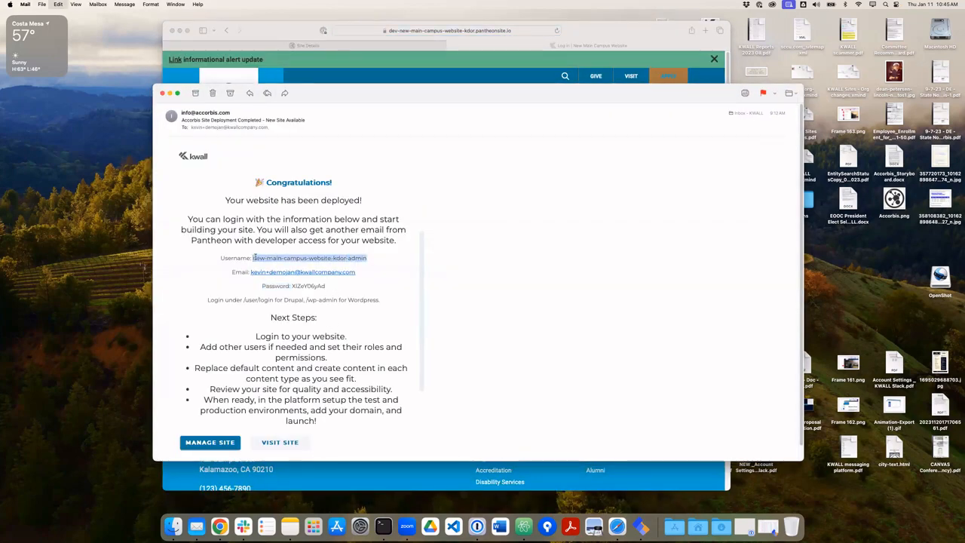
pyautogui.press('super+Tab')
pyautogui.press('super+v')
pyautogui.click(293, 302)
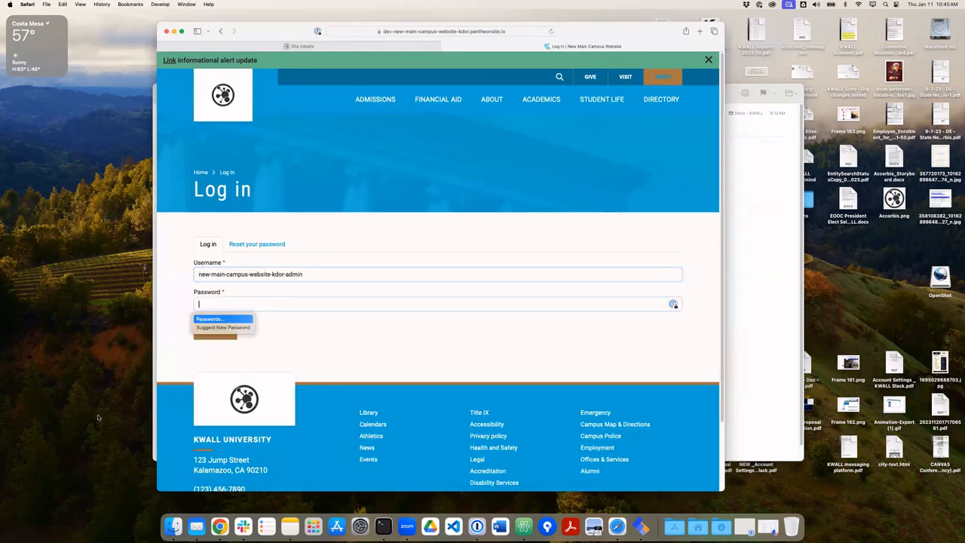
# Copy the account password from the email into the form, log in, and decline saving it.
pyautogui.press('super+Tab')
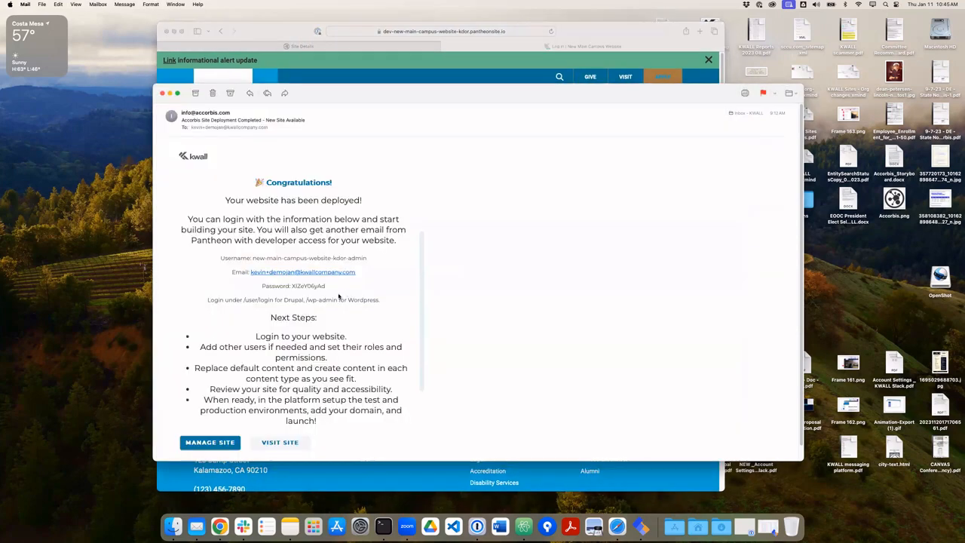
pyautogui.doubleClick(294, 285)
pyautogui.press('super+c')
pyautogui.press('super+Tab')
pyautogui.press('super+v')
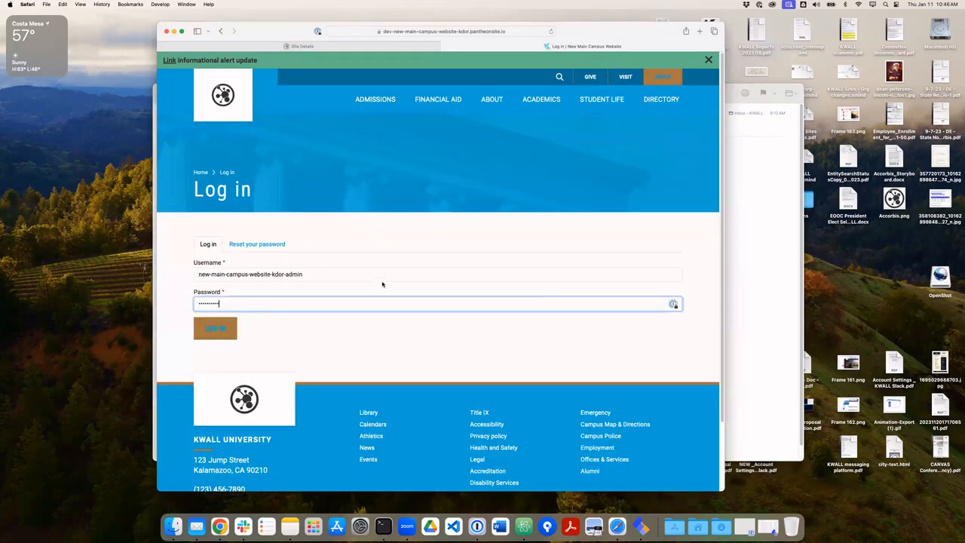
pyautogui.press('Return')
pyautogui.press('Escape')
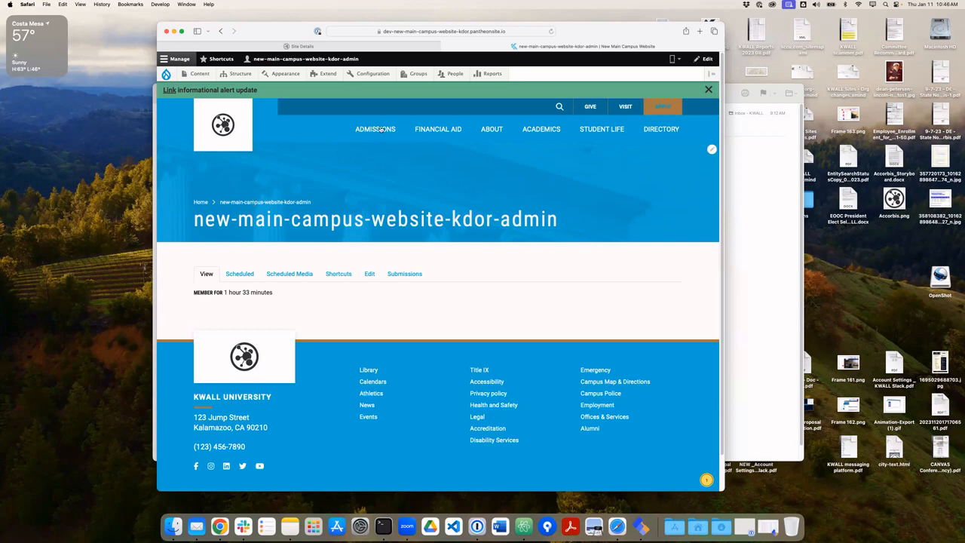
# Open the Admissions page using the ADMISSIONS link in the top navigation bar.
pyautogui.moveTo(377, 131)
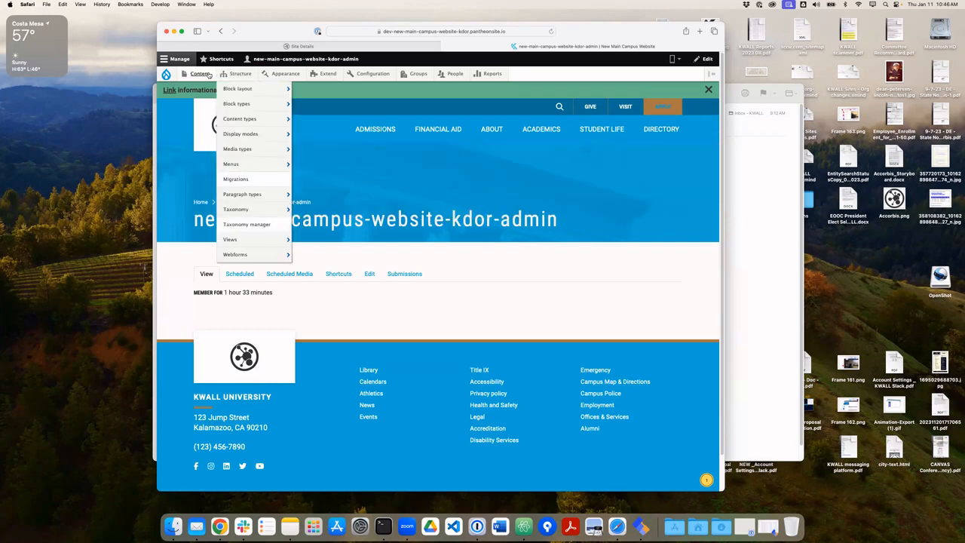
pyautogui.moveTo(211, 73)
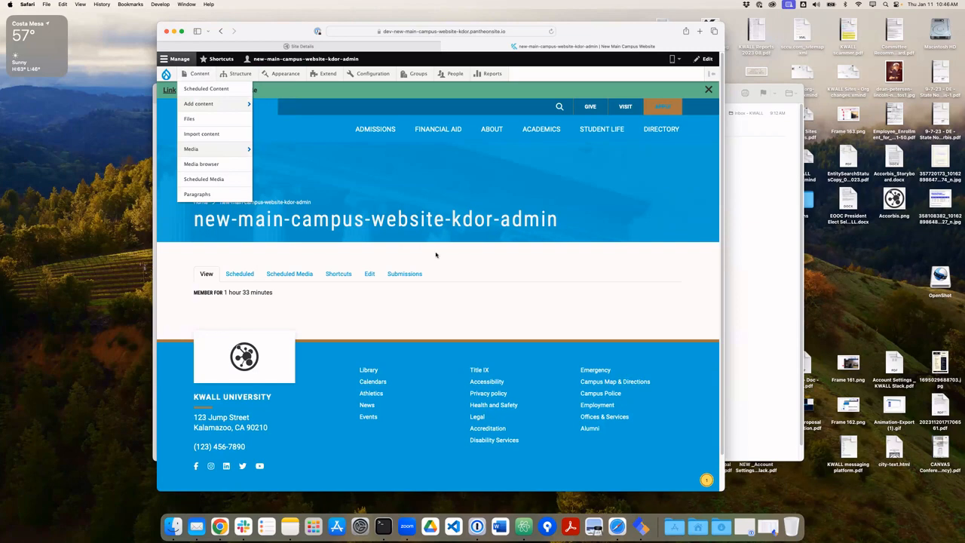
pyautogui.click(362, 129)
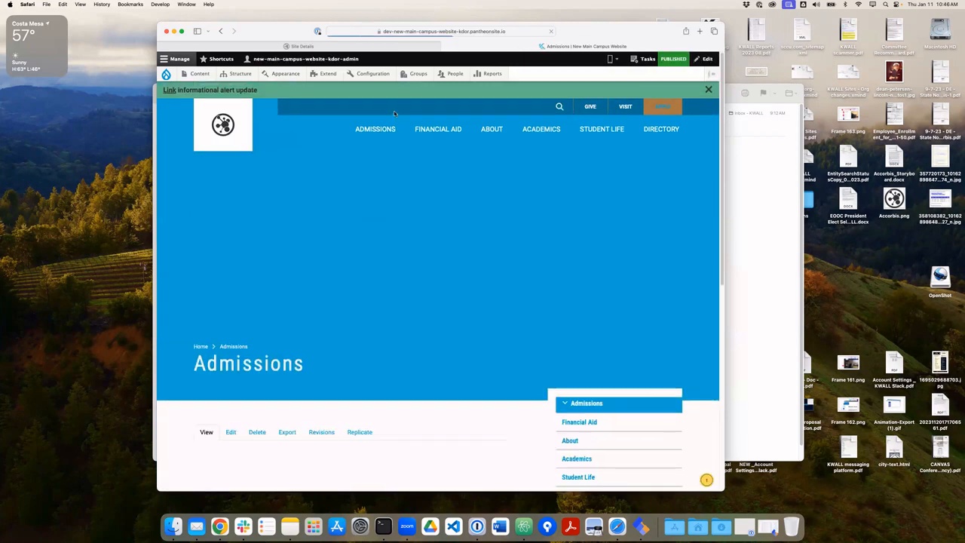
# Scroll through the Admissions page and open its Edit form, locking the content for editing.
pyautogui.scroll(-5, 249, 279)
pyautogui.scroll(-2, 228, 307)
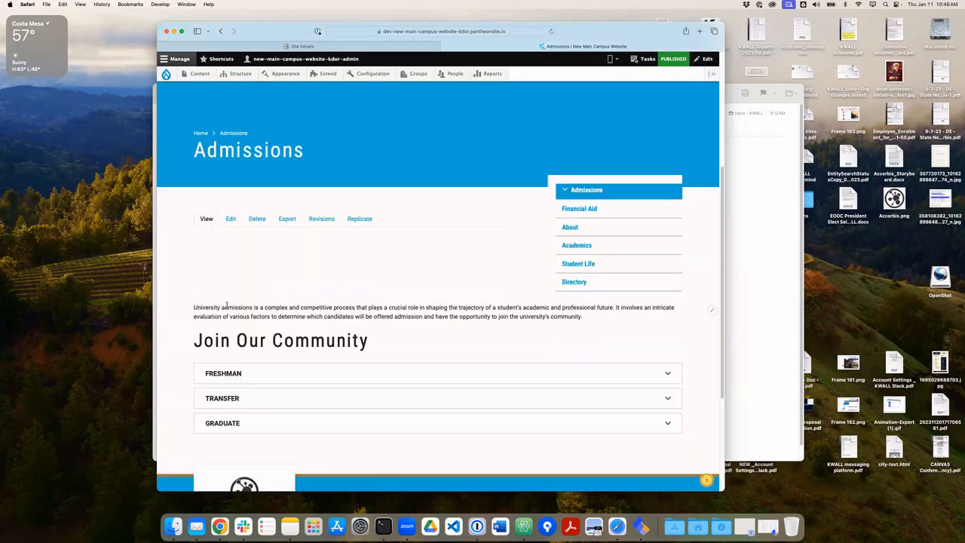
pyautogui.click(230, 218)
pyautogui.scroll(-2, 266, 317)
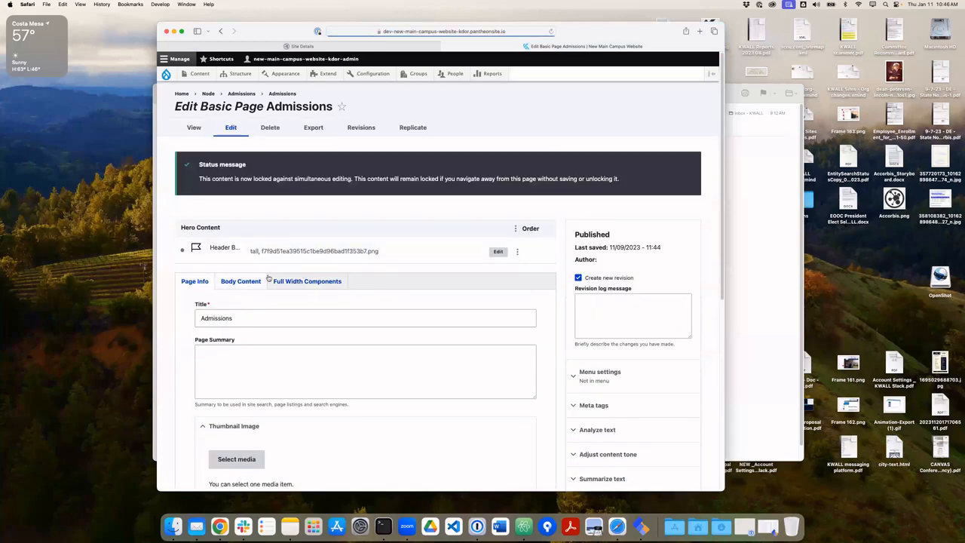
# Switch between the Full Width Components and Body tabs to review the page's content.
pyautogui.click(309, 280)
pyautogui.scroll(-2, 354, 272)
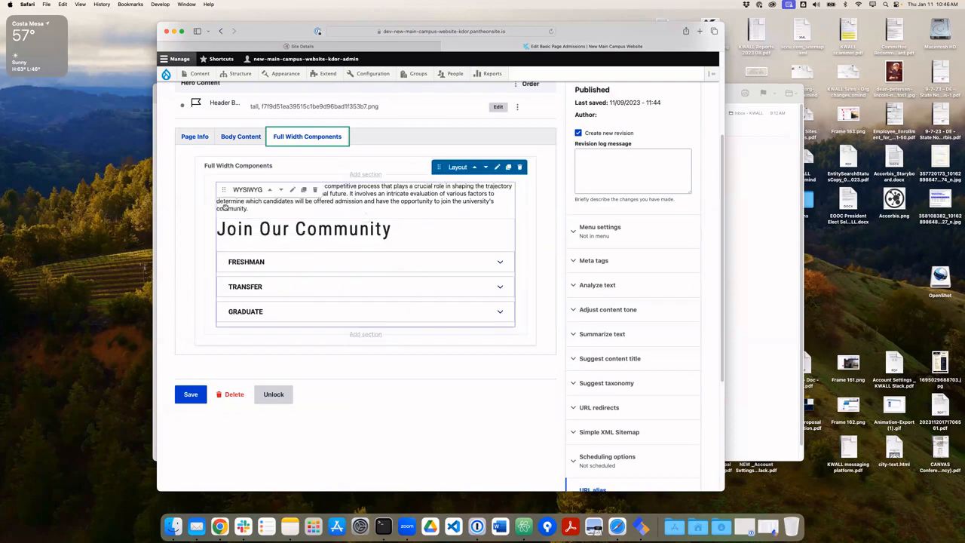
pyautogui.scroll(2, 407, 306)
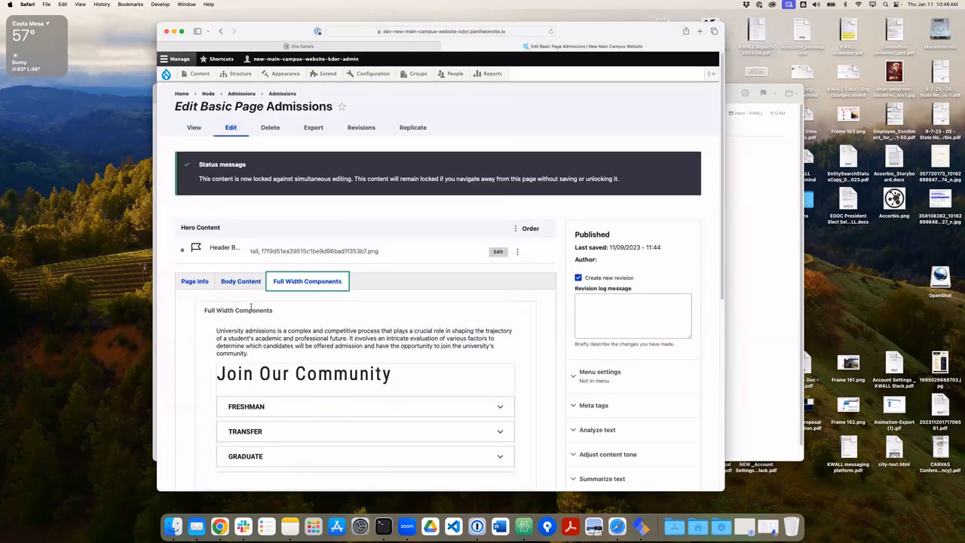
pyautogui.scroll(-2, 251, 307)
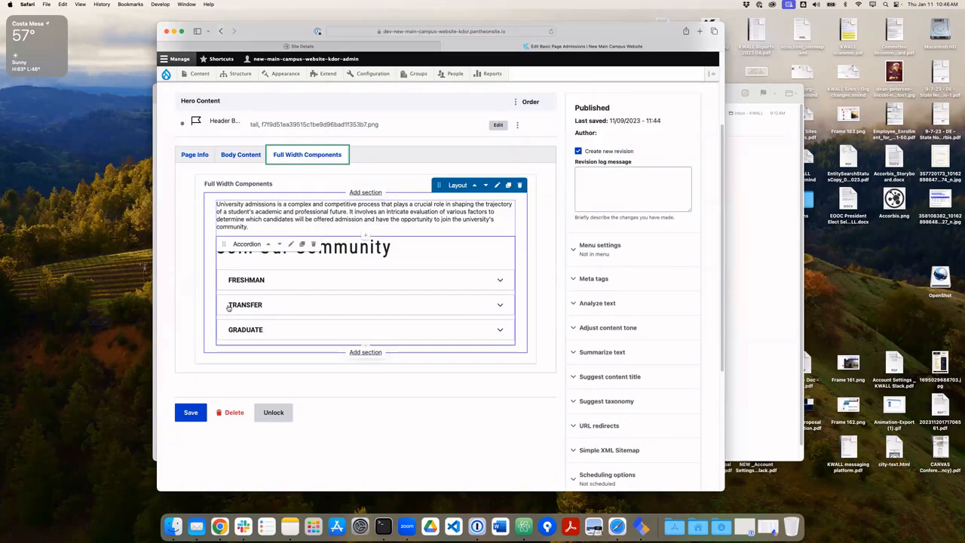
pyautogui.click(249, 154)
pyautogui.click(308, 155)
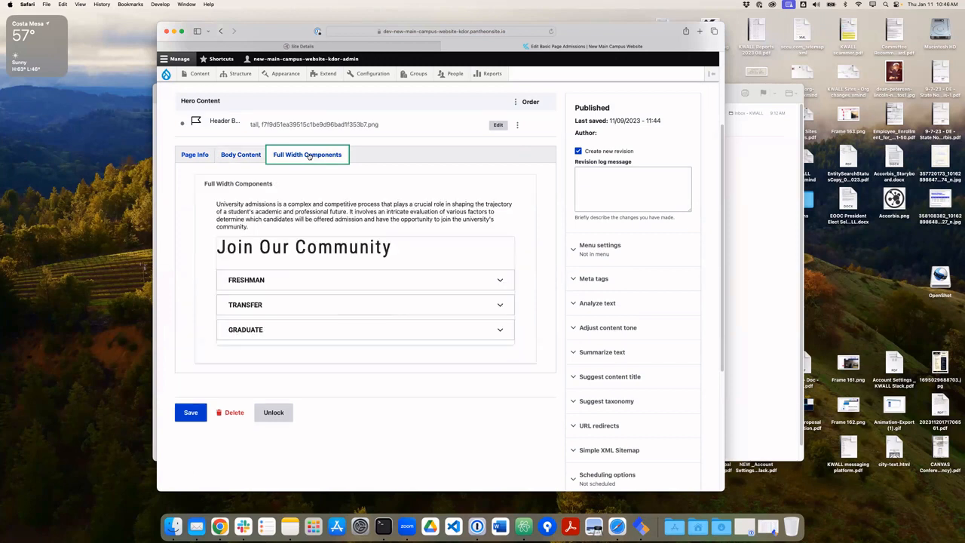
pyautogui.click(234, 151)
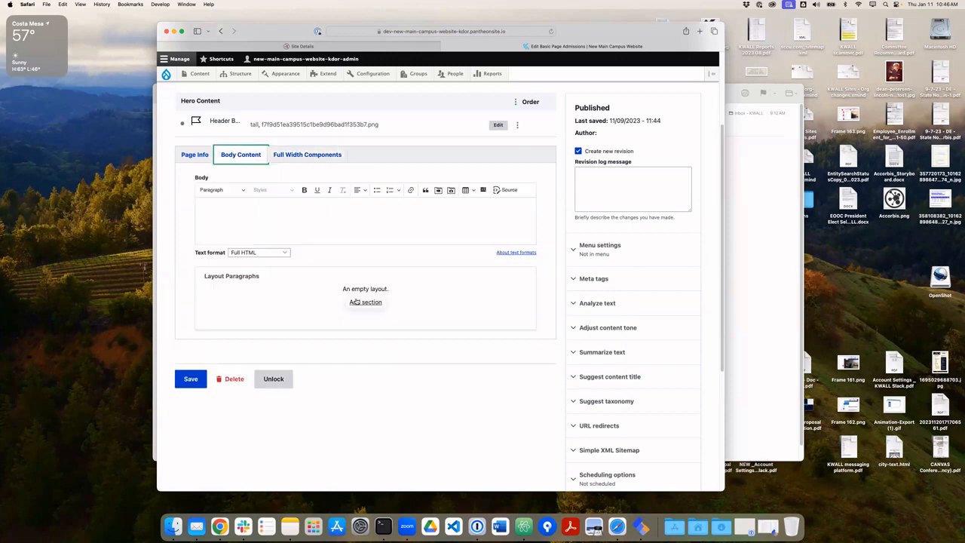
pyautogui.click(300, 152)
# Add a new layout section below the Join Our Community accordion and open its component chooser.
pyautogui.moveTo(340, 312)
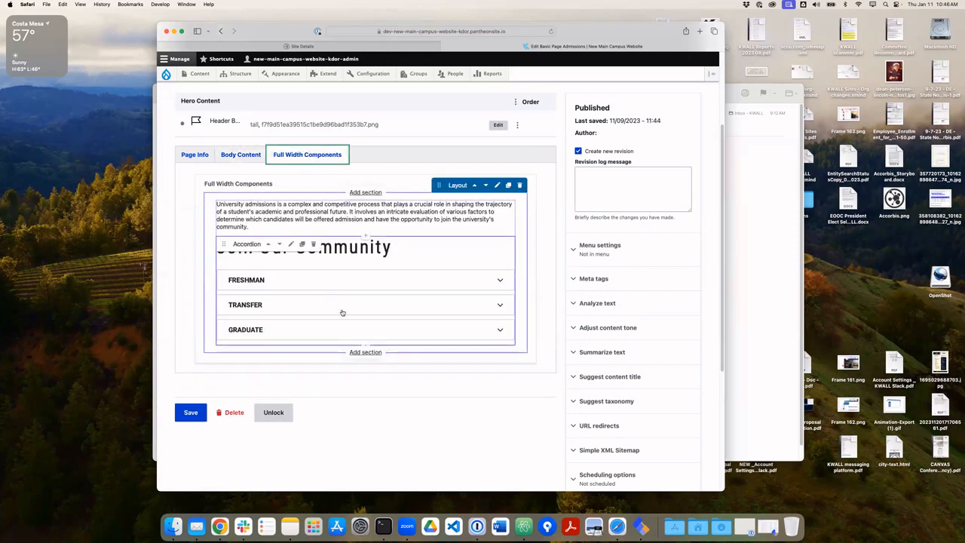
pyautogui.click(363, 355)
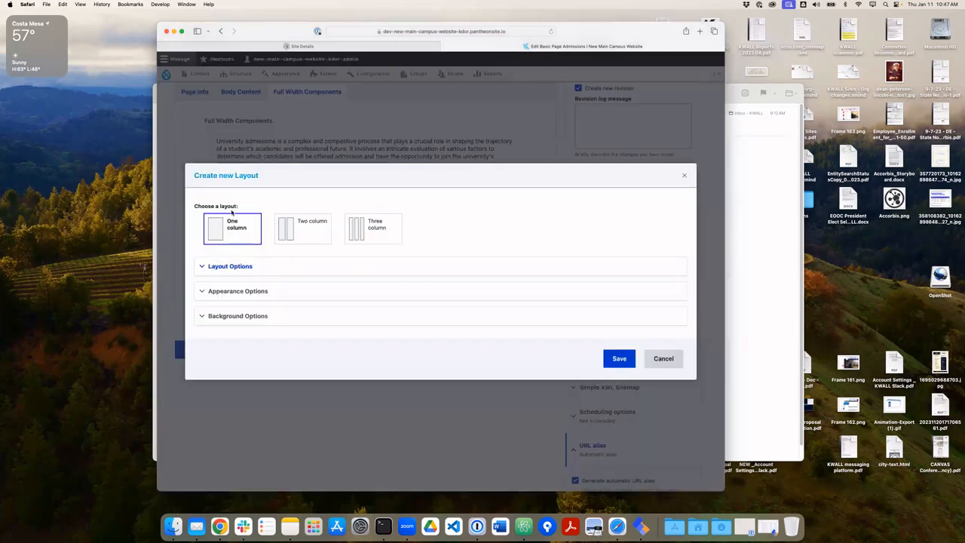
pyautogui.click(613, 358)
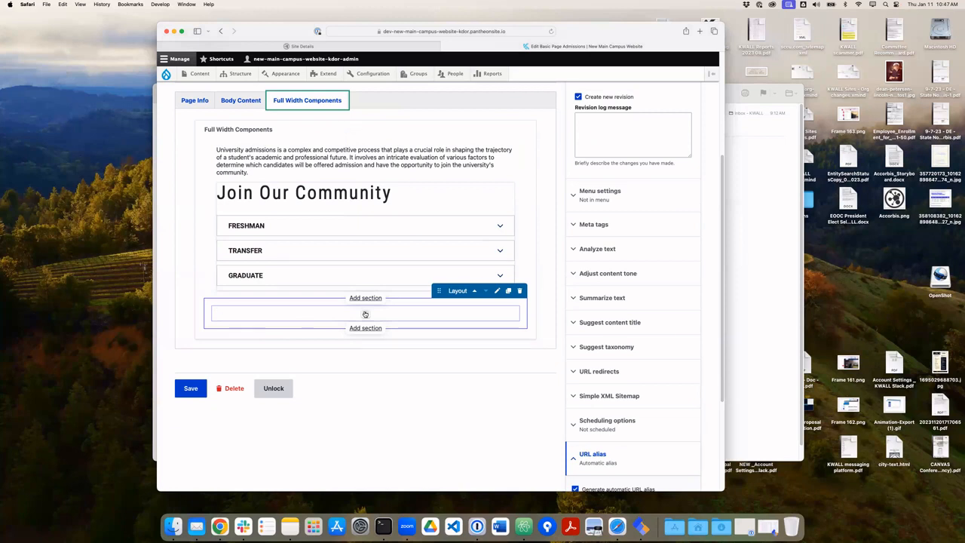
pyautogui.click(365, 313)
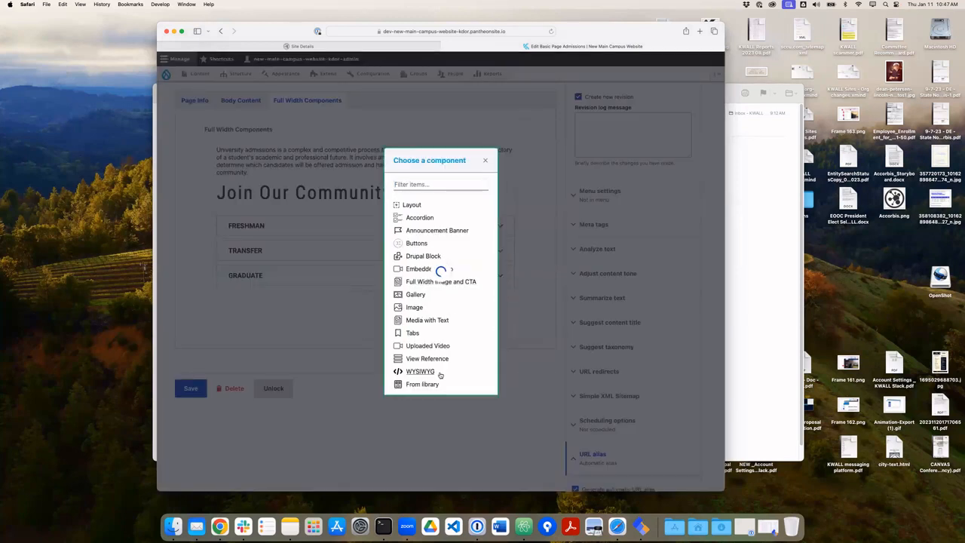
# Create a WYSIWYG component titled 'Demo Content' with body text 'test' and save it.
pyautogui.click(429, 268)
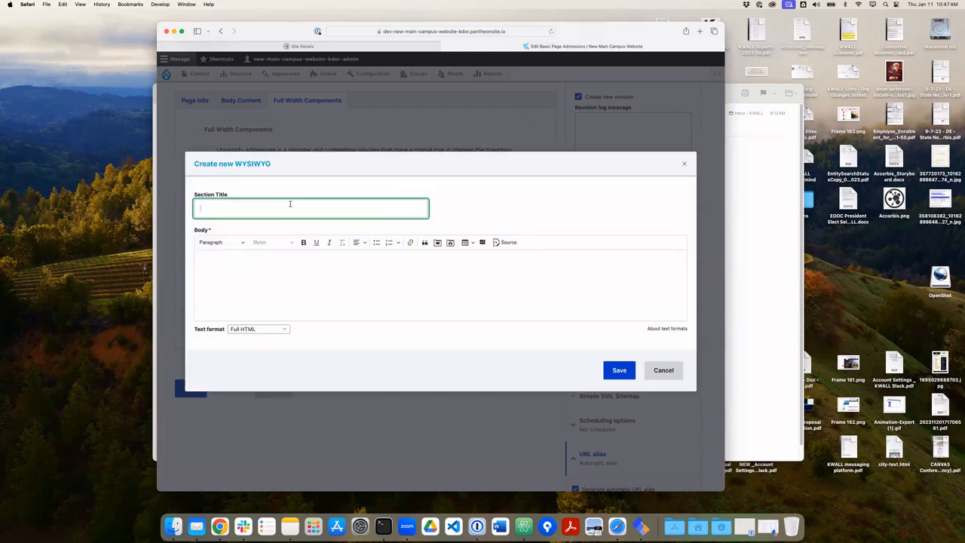
pyautogui.write('Demo')
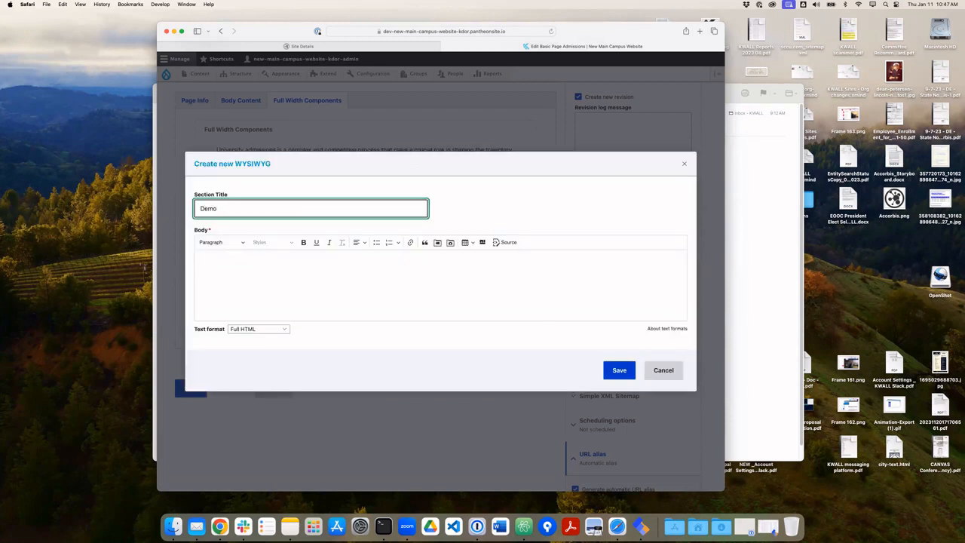
pyautogui.write(' Content')
pyautogui.press('BackSpace')
pyautogui.press('BackSpace')
pyautogui.press('BackSpace')
pyautogui.write('rent')
pyautogui.click(340, 274)
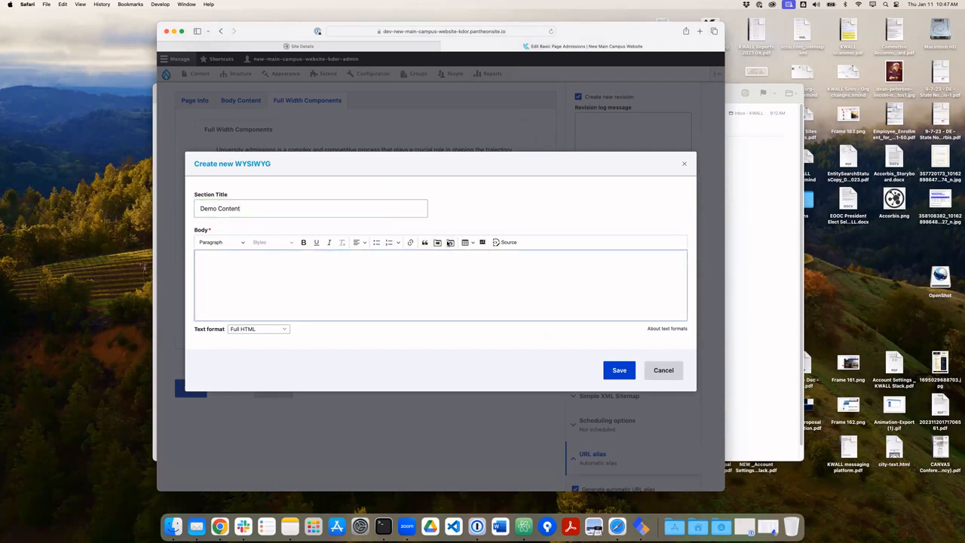
pyautogui.click(632, 378)
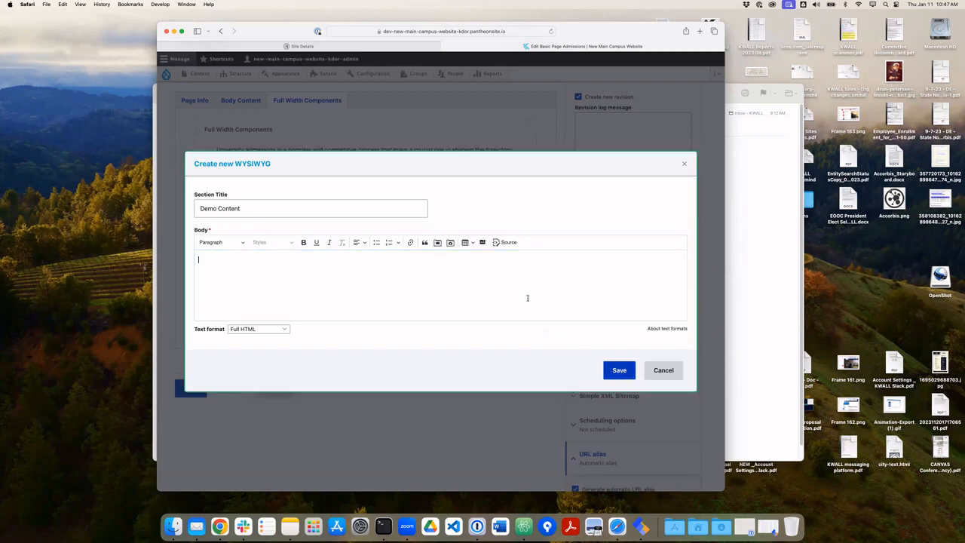
pyautogui.click(275, 308)
pyautogui.write('test')
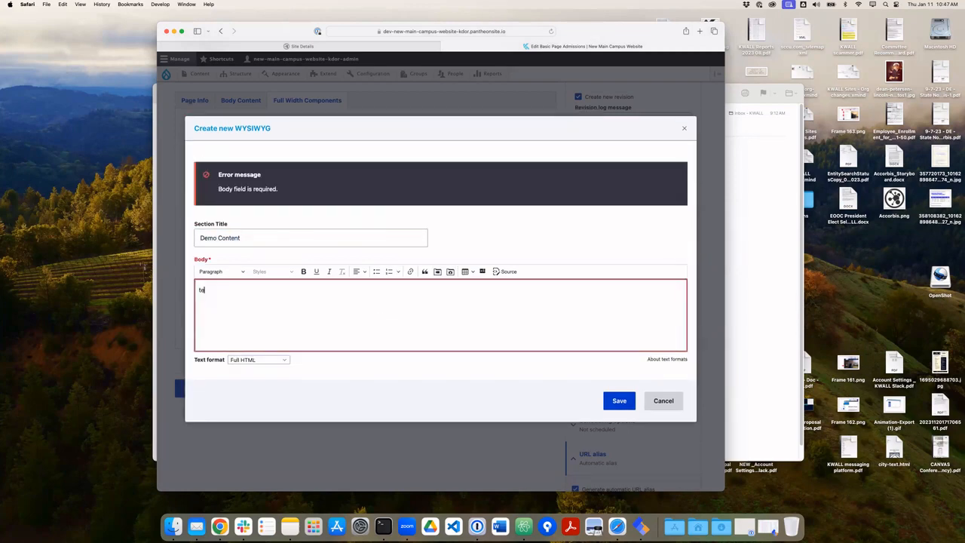
pyautogui.click(619, 402)
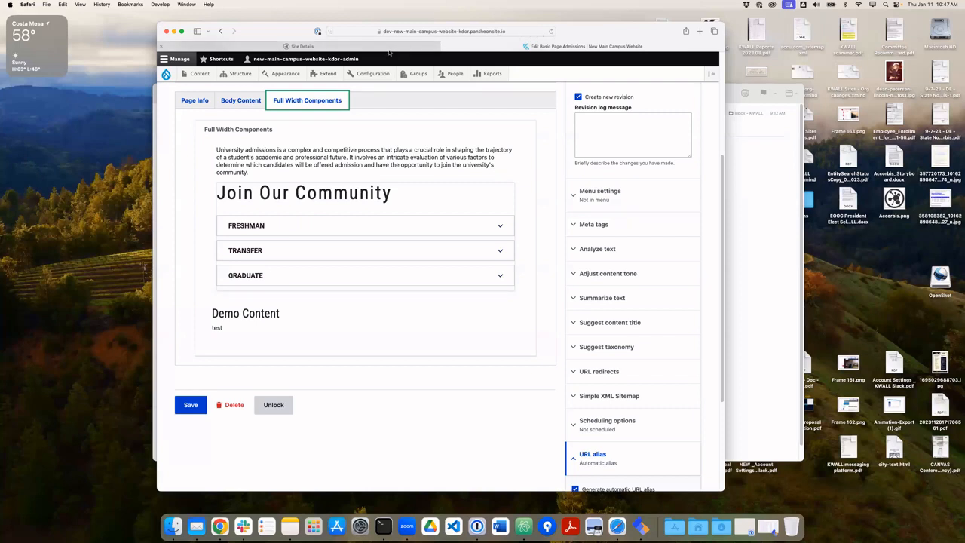
# Leave the unsaved Admissions edit form for Drupal's People list, then return to Accorbis Site Details.
pyautogui.click(449, 75)
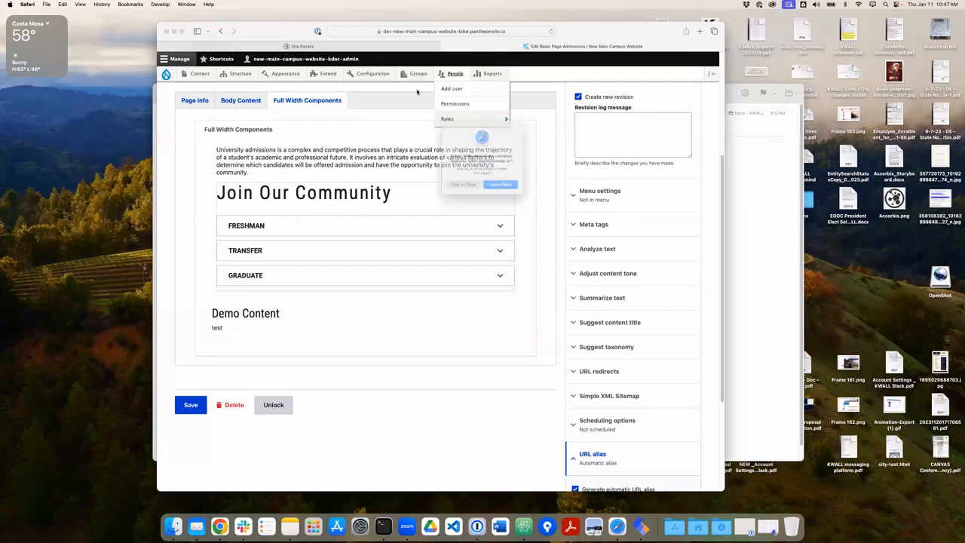
pyautogui.click(505, 192)
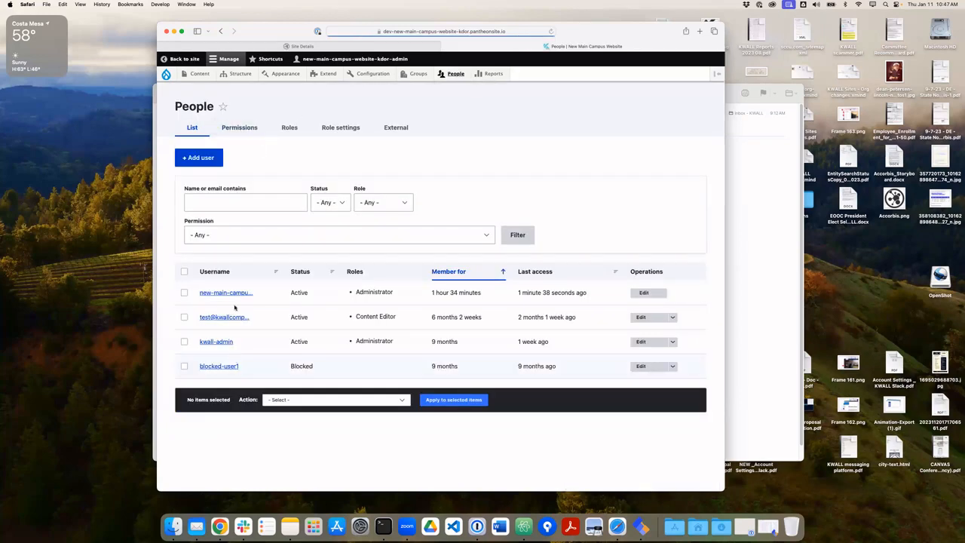
pyautogui.click(312, 46)
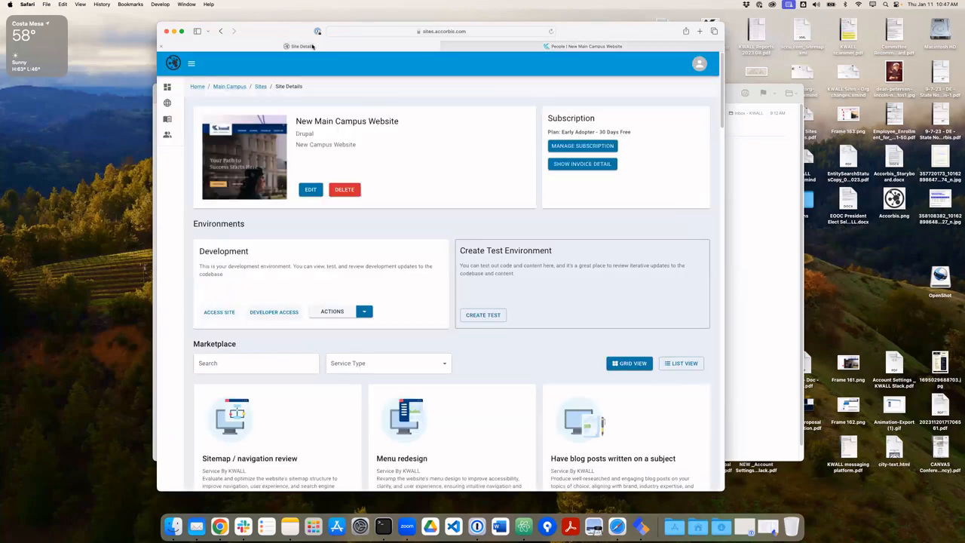
# Check the role options for a new user, then return to Main Campus's Sites list.
pyautogui.click(260, 87)
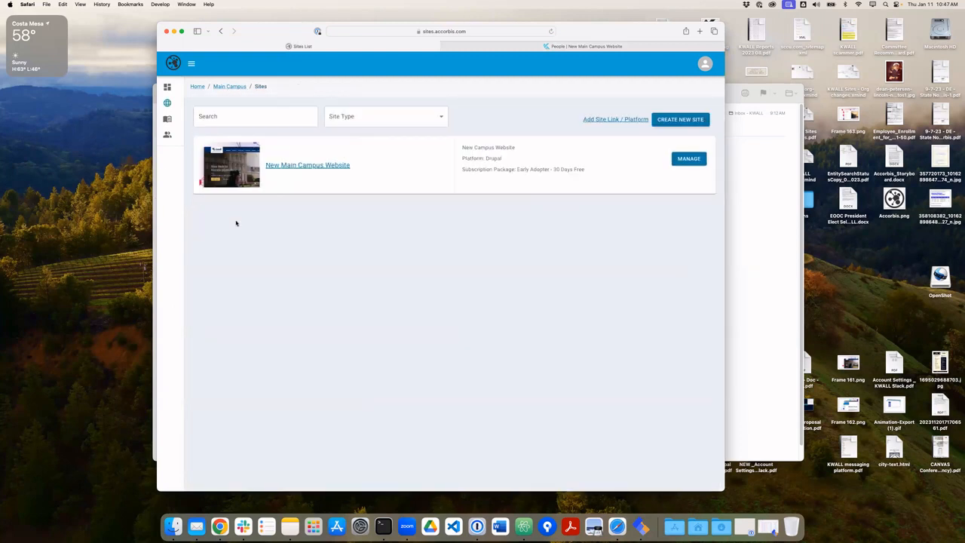
pyautogui.click(168, 132)
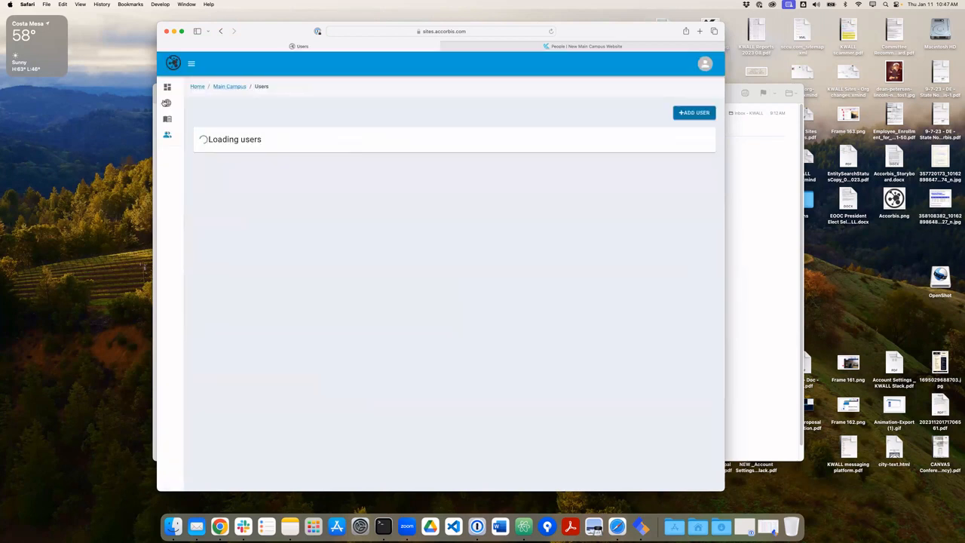
pyautogui.click(692, 112)
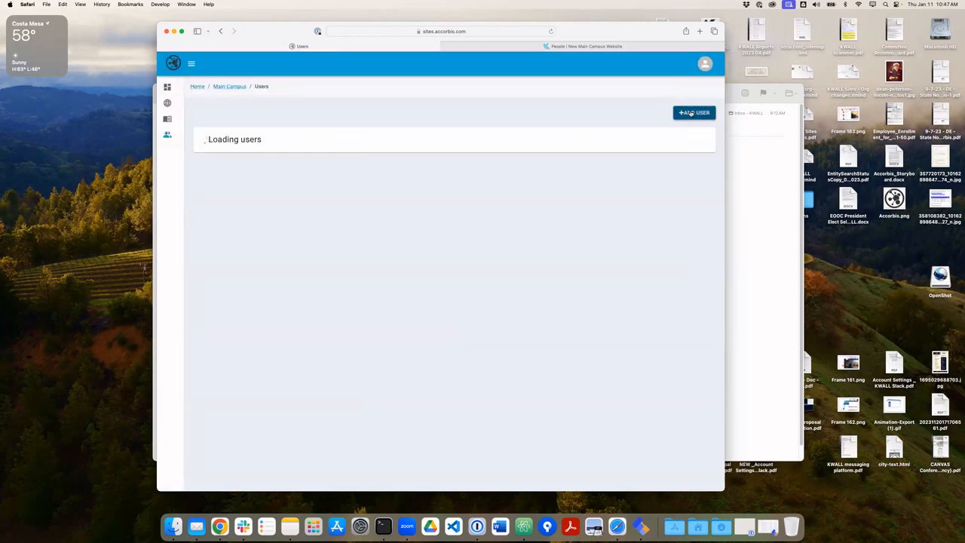
pyautogui.click(258, 161)
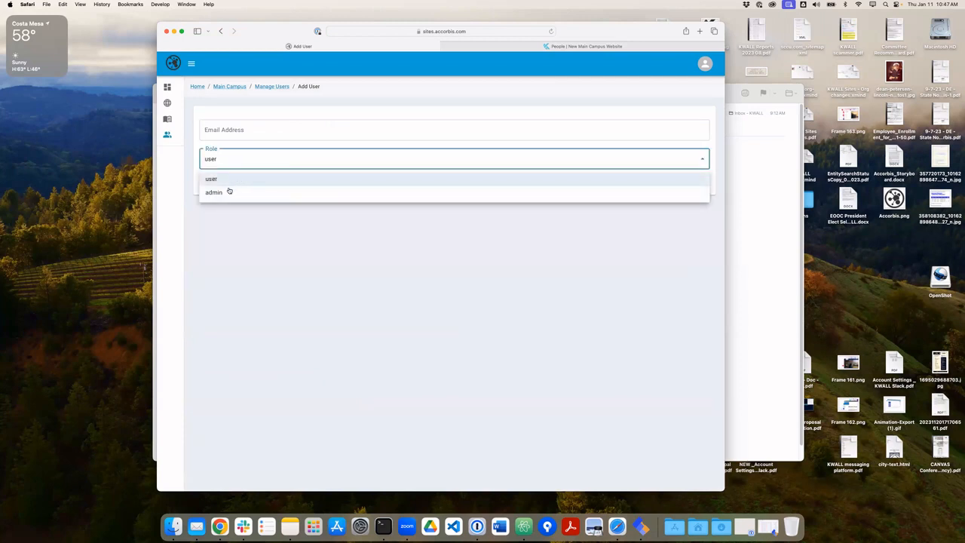
pyautogui.click(209, 95)
pyautogui.click(223, 87)
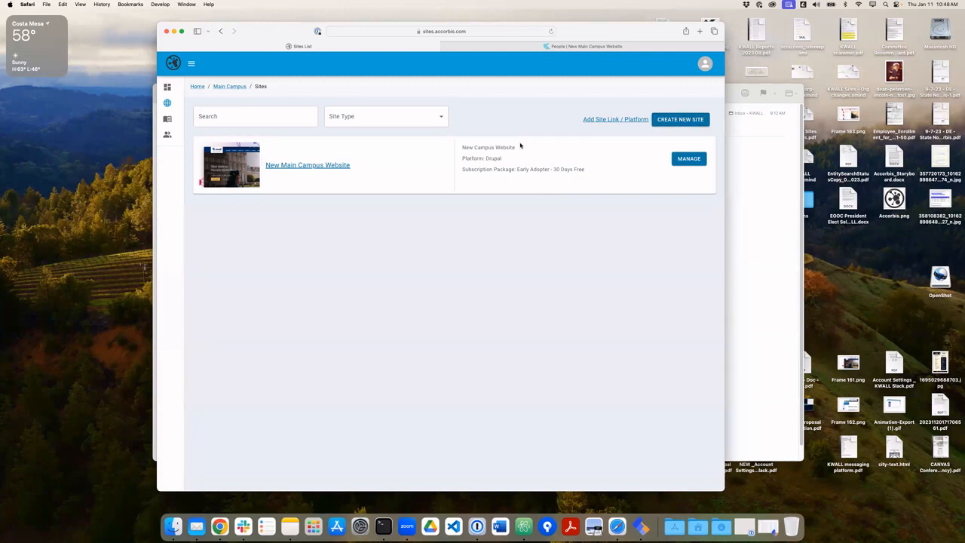
# Begin a new site link with Site Name 'Google Analytics' and move to the Site URL field.
pyautogui.click(594, 119)
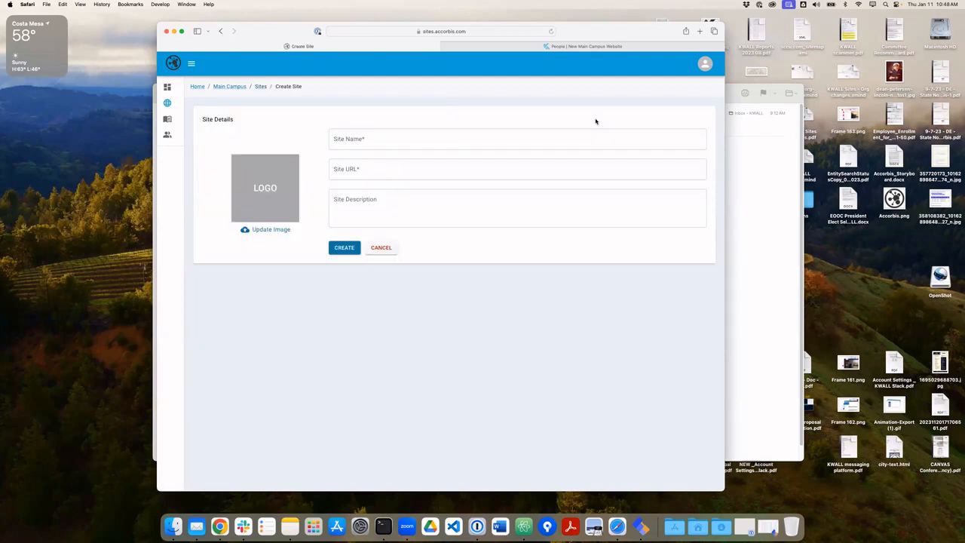
pyautogui.click(371, 136)
pyautogui.write('Goo')
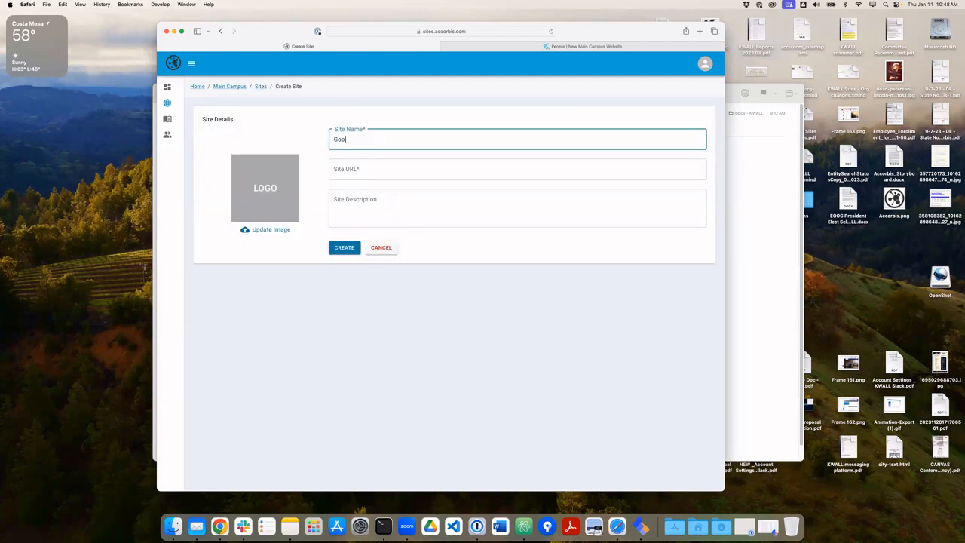
pyautogui.write('gle Analytics')
pyautogui.press('Tab')
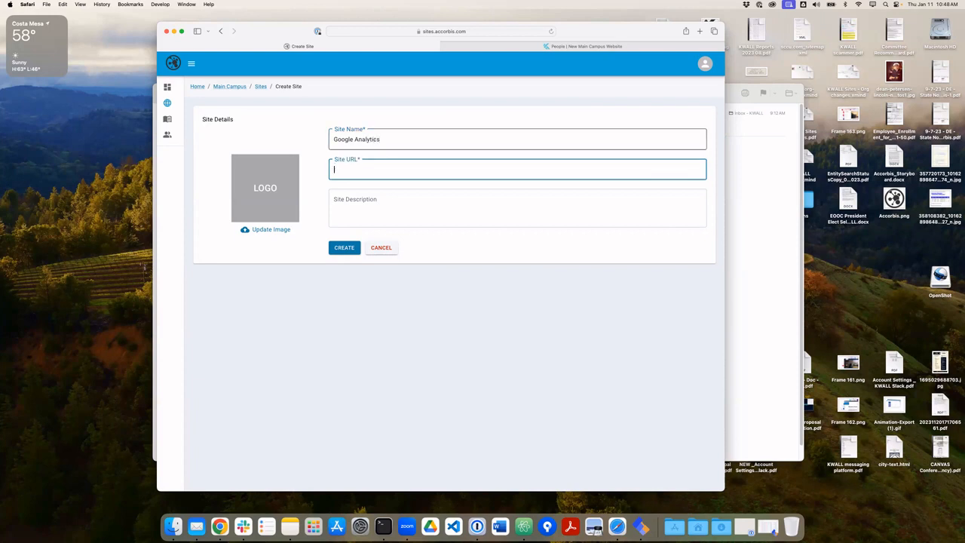
pyautogui.press('super+t')
# Search for 'google analytics' in the new Safari tab, then retype the search.
pyautogui.write('googl')
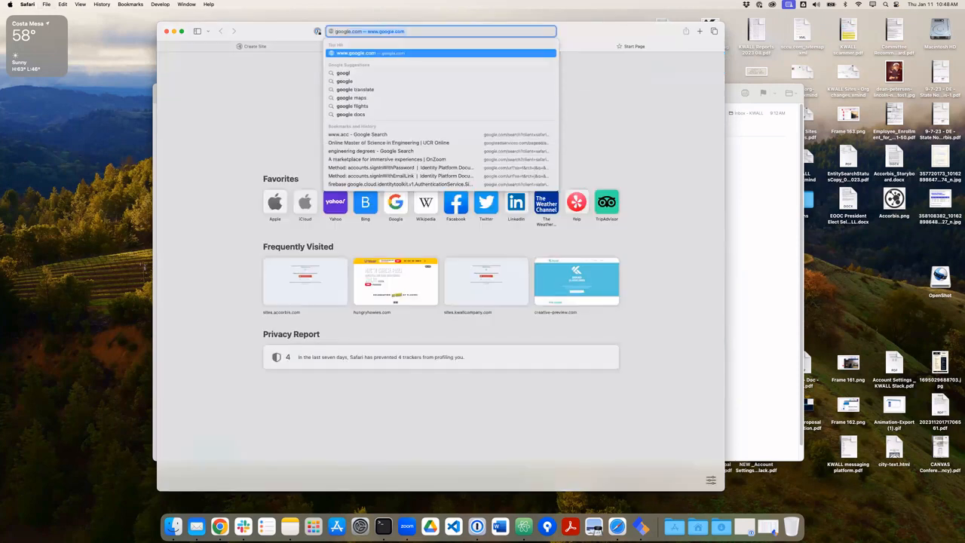
pyautogui.write('e analytics')
pyautogui.press('Return')
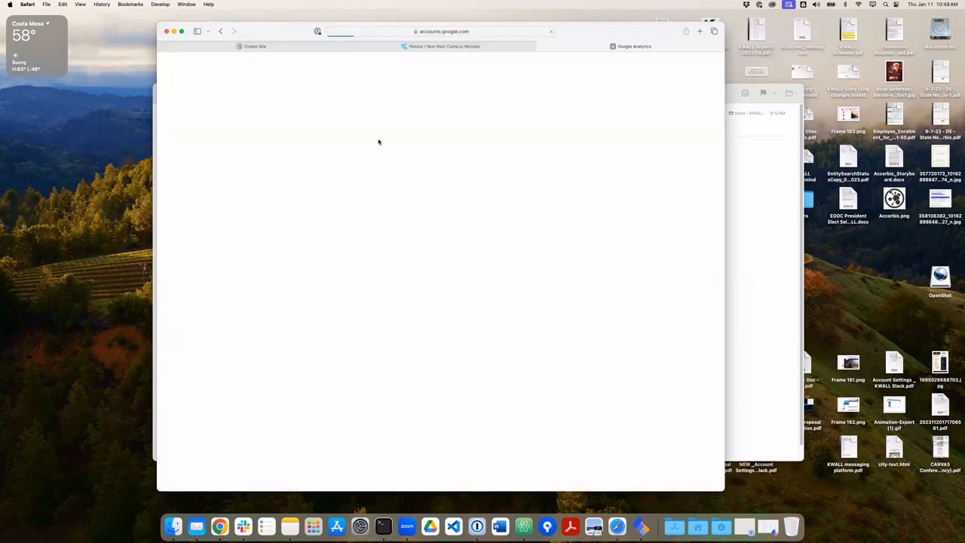
pyautogui.click(427, 31)
pyautogui.write('ana')
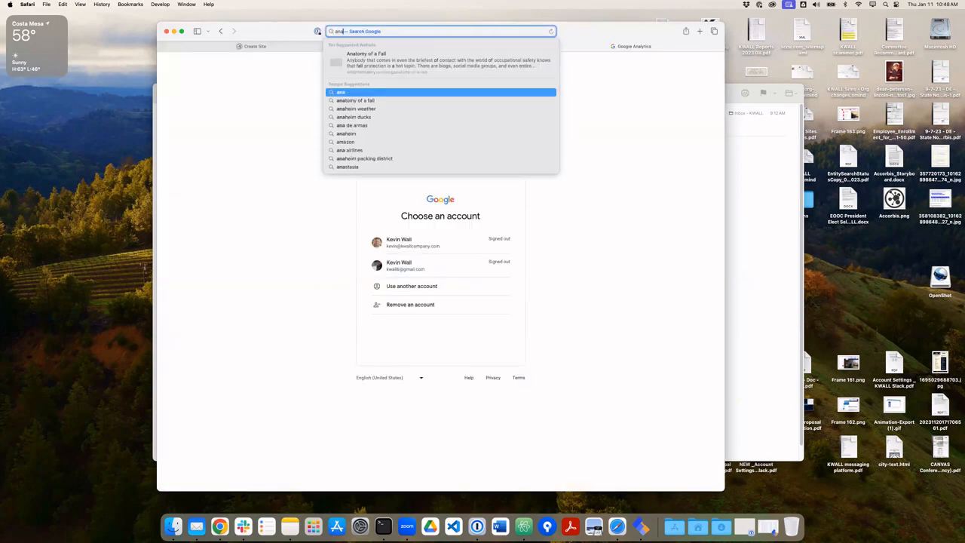
pyautogui.write('lyti')
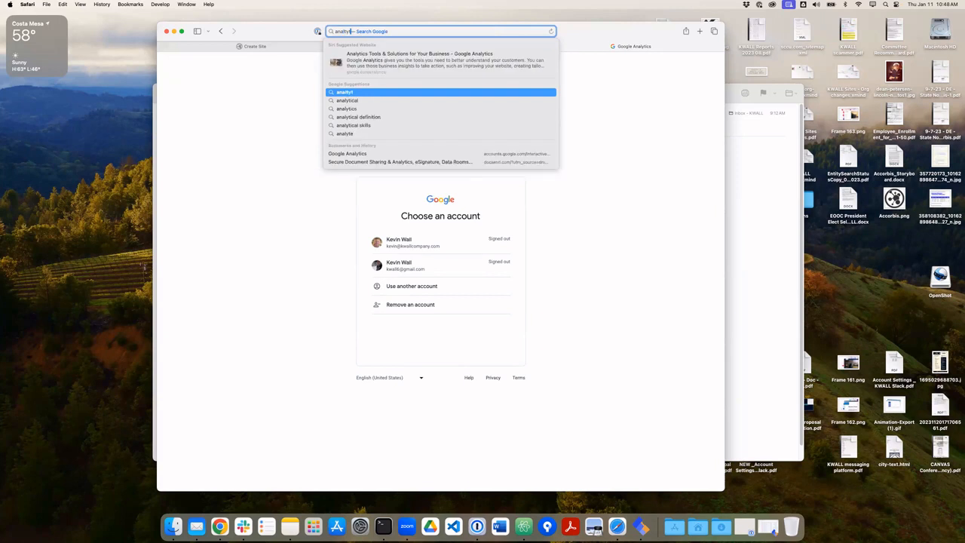
pyautogui.press('BackSpace')
pyautogui.press('BackSpace')
pyautogui.press('BackSpace')
pyautogui.press('BackSpace')
pyautogui.press('BackSpace')
pyautogui.press('BackSpace')
pyautogui.press('BackSpace')
pyautogui.write('google analy')
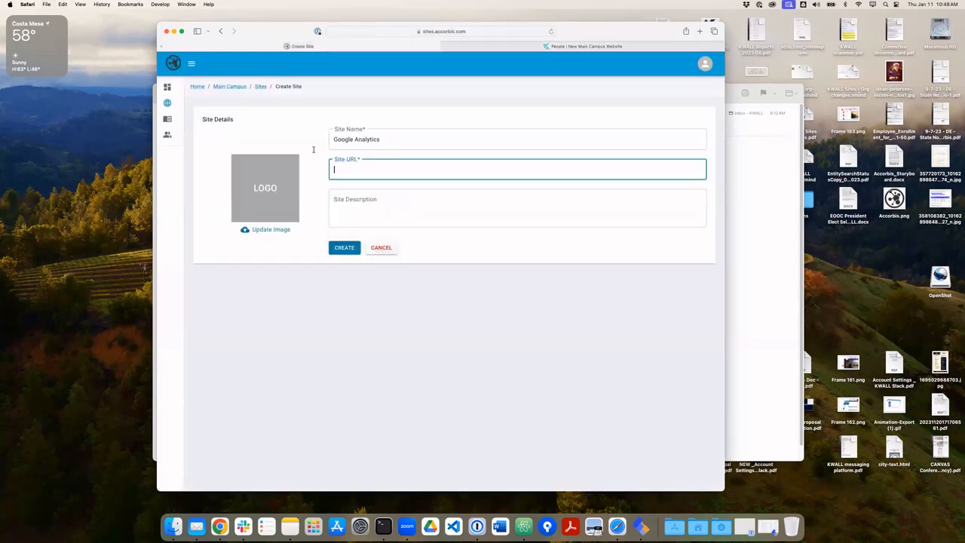
pyautogui.write('google analytics')
pyautogui.press('super+a')
pyautogui.write('https://www.google.com')
pyautogui.press('Tab')
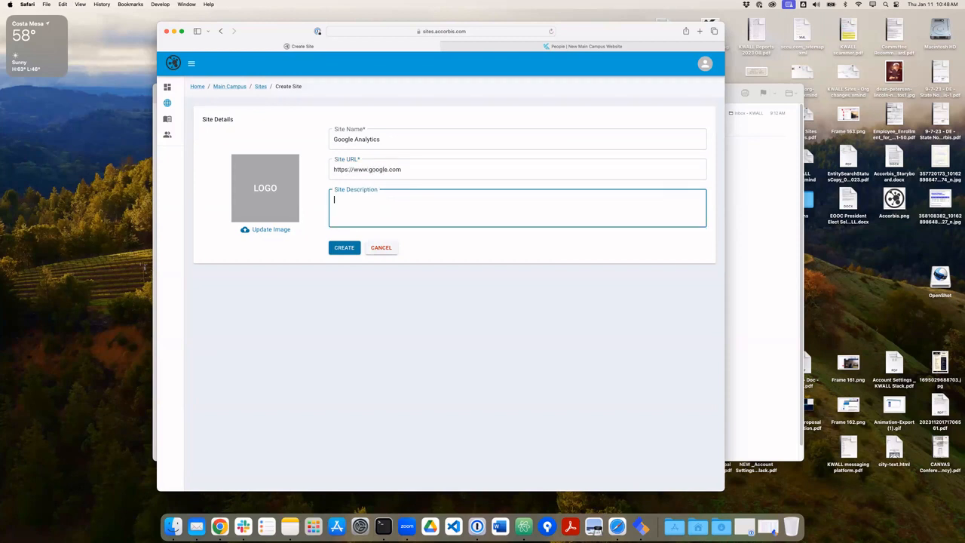
pyautogui.write('google analytic')
pyautogui.click(337, 247)
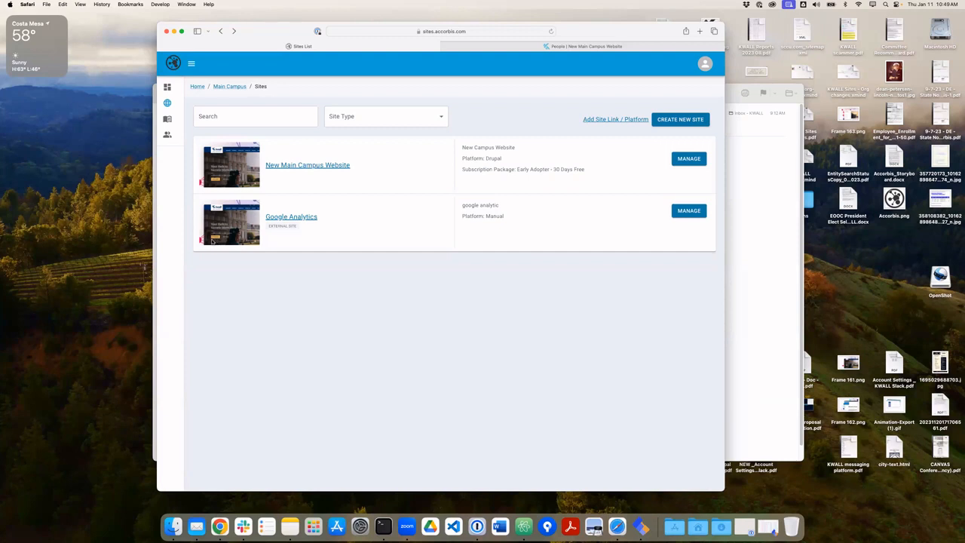
# Glance at the Site Type filter, go to the My Accounts overview, and launch Zoom.
pyautogui.click(384, 115)
pyautogui.click(384, 115)
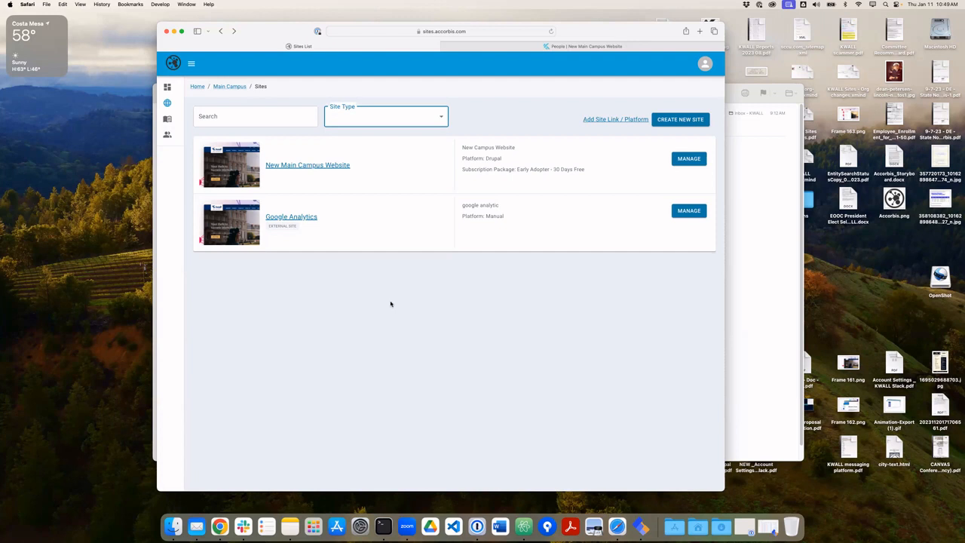
pyautogui.click(167, 88)
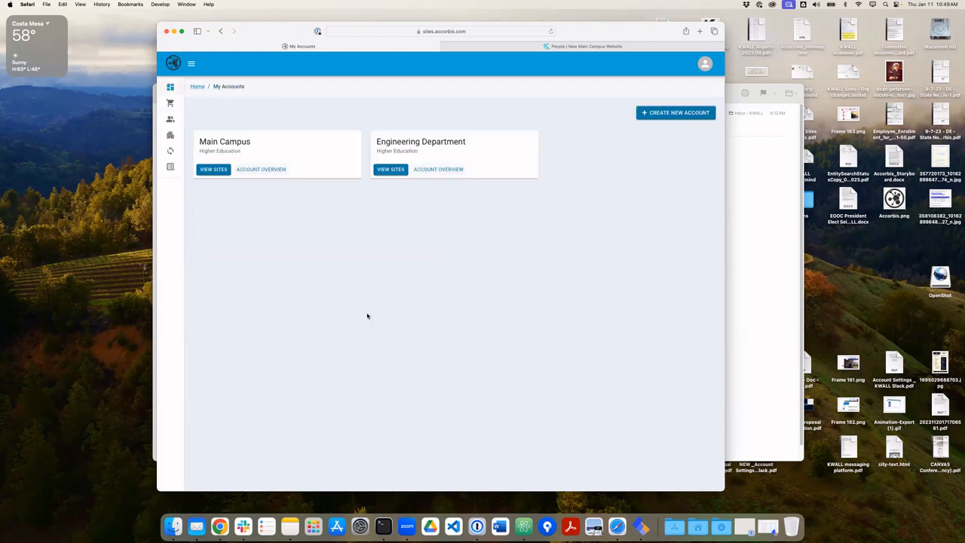
pyautogui.click(407, 528)
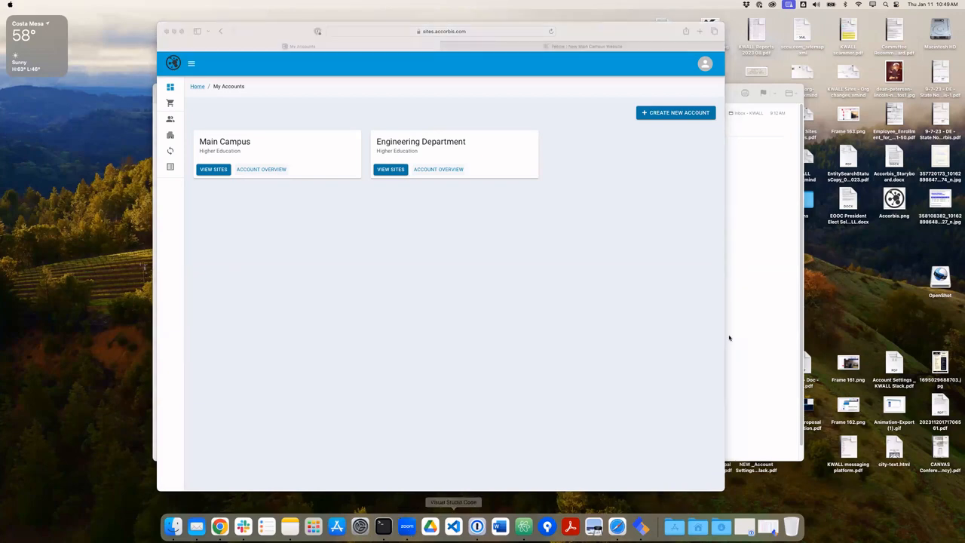